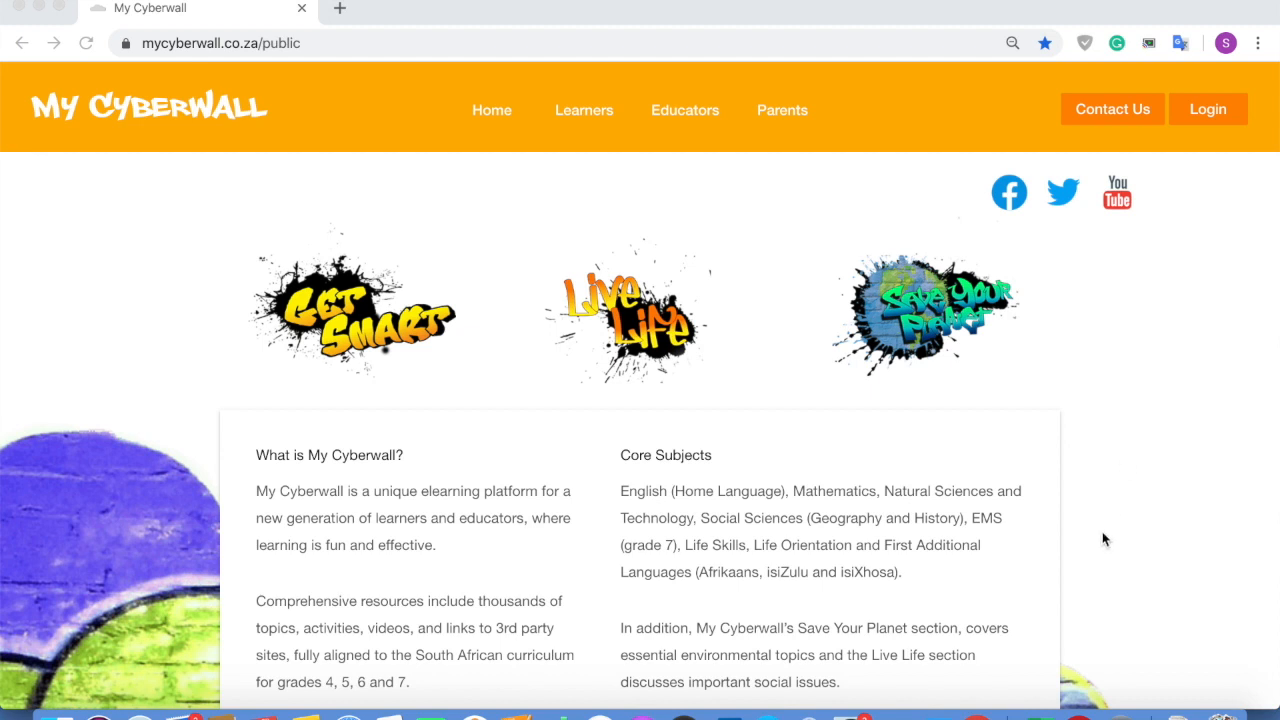
# Bring the New Schools Upload Template workbook in Excel to the front
pyautogui.click(1040, 715)
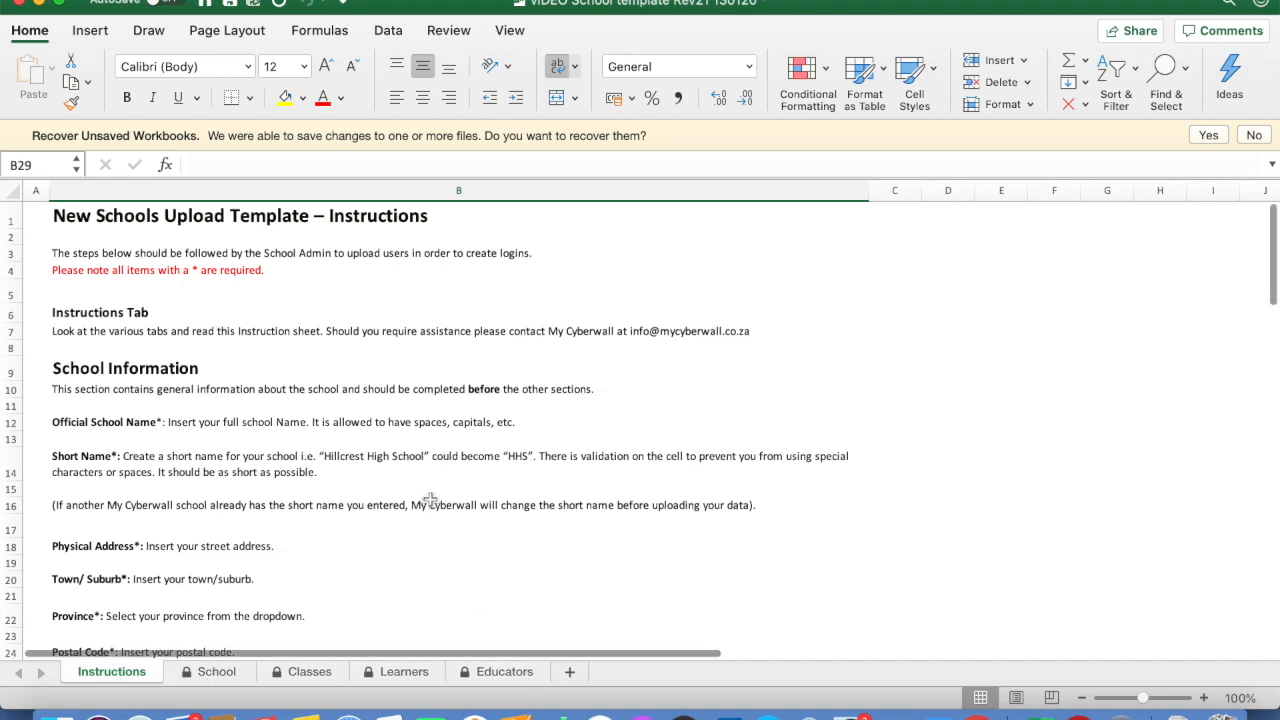
# Skim the Instructions sheet, then move to the School sheet's information form
pyautogui.scroll(-5, 336, 485)
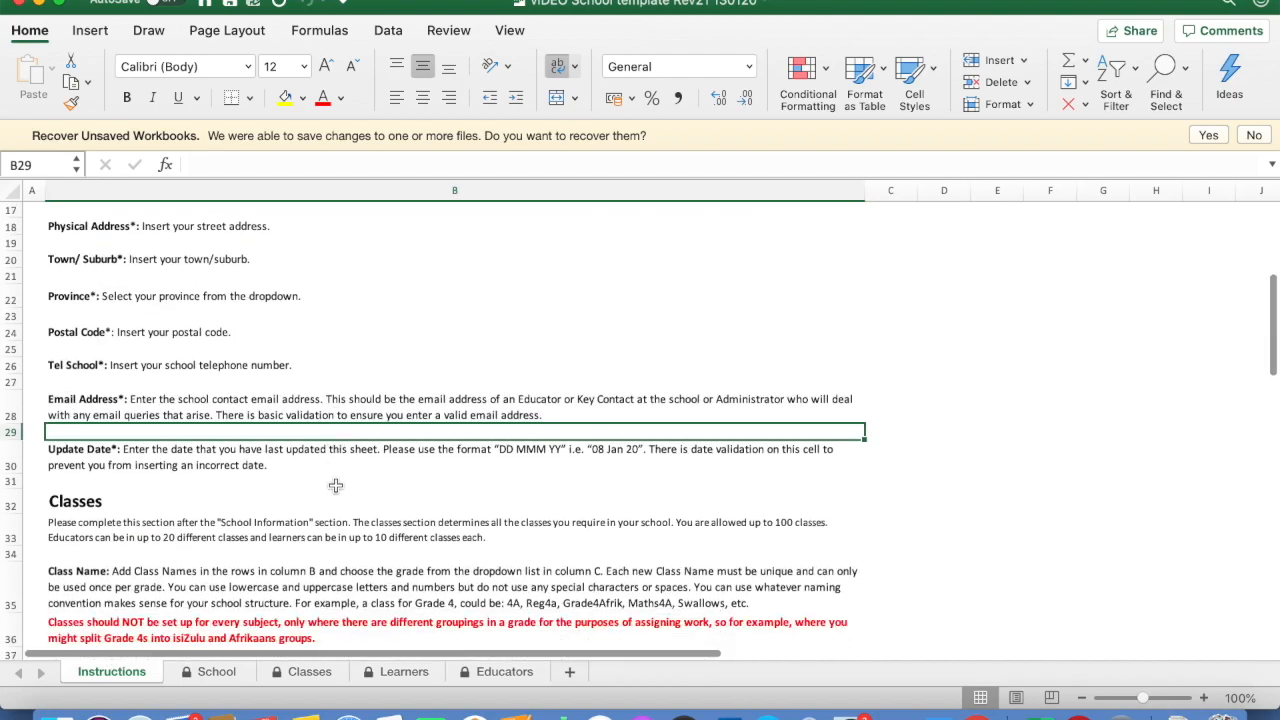
pyautogui.scroll(-15, 336, 485)
pyautogui.scroll(20, 336, 485)
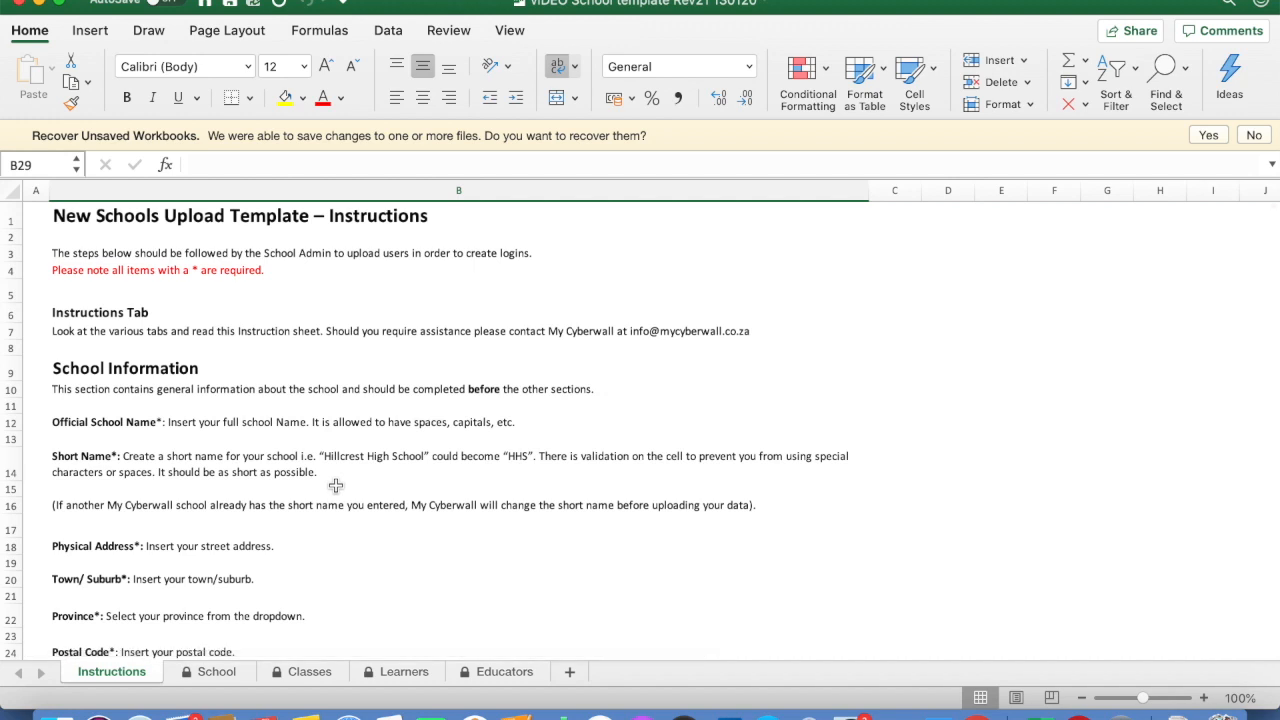
pyautogui.click(216, 672)
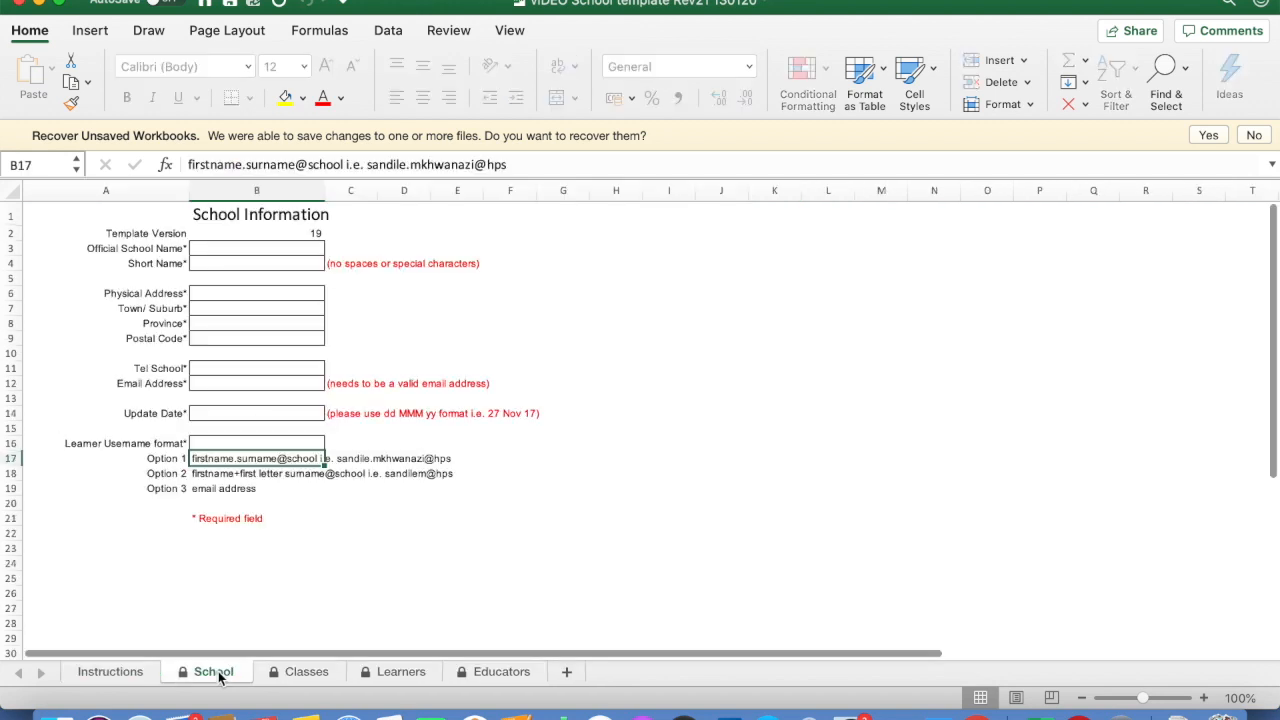
# Enter the school name 'Umdloti Prep' and short name 'UPS'
pyautogui.click(291, 252)
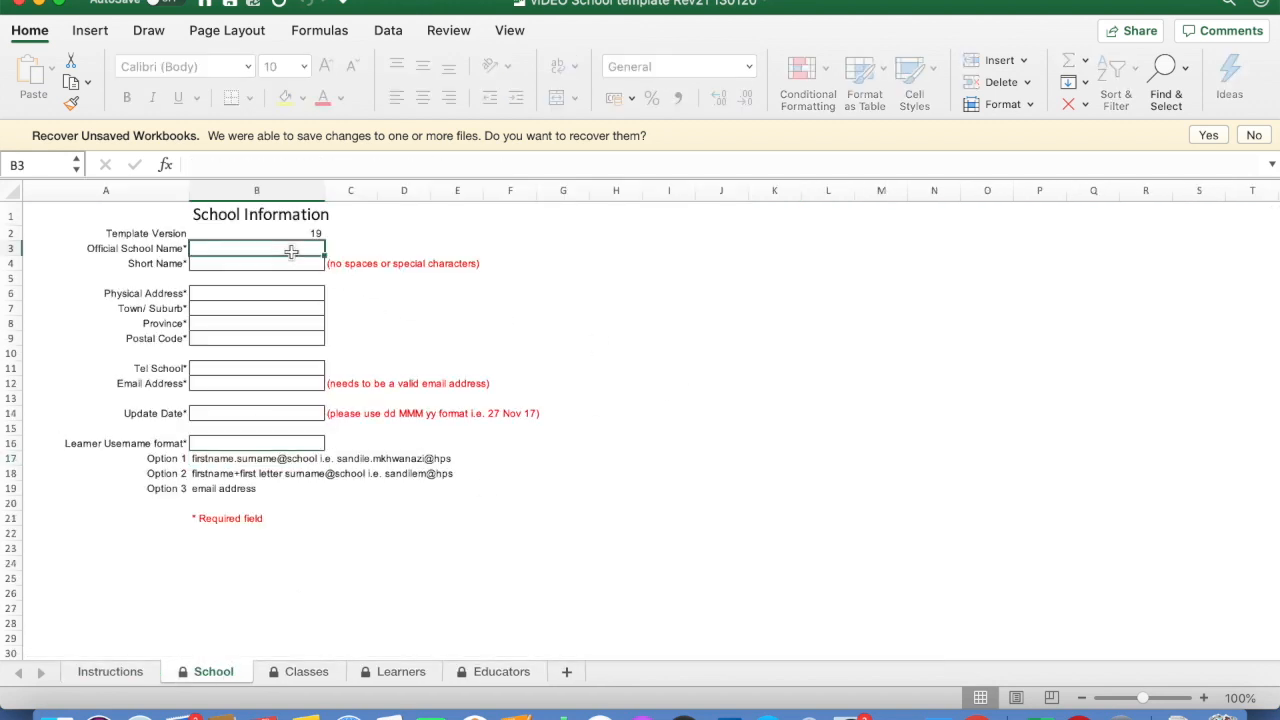
pyautogui.write('Umdlot')
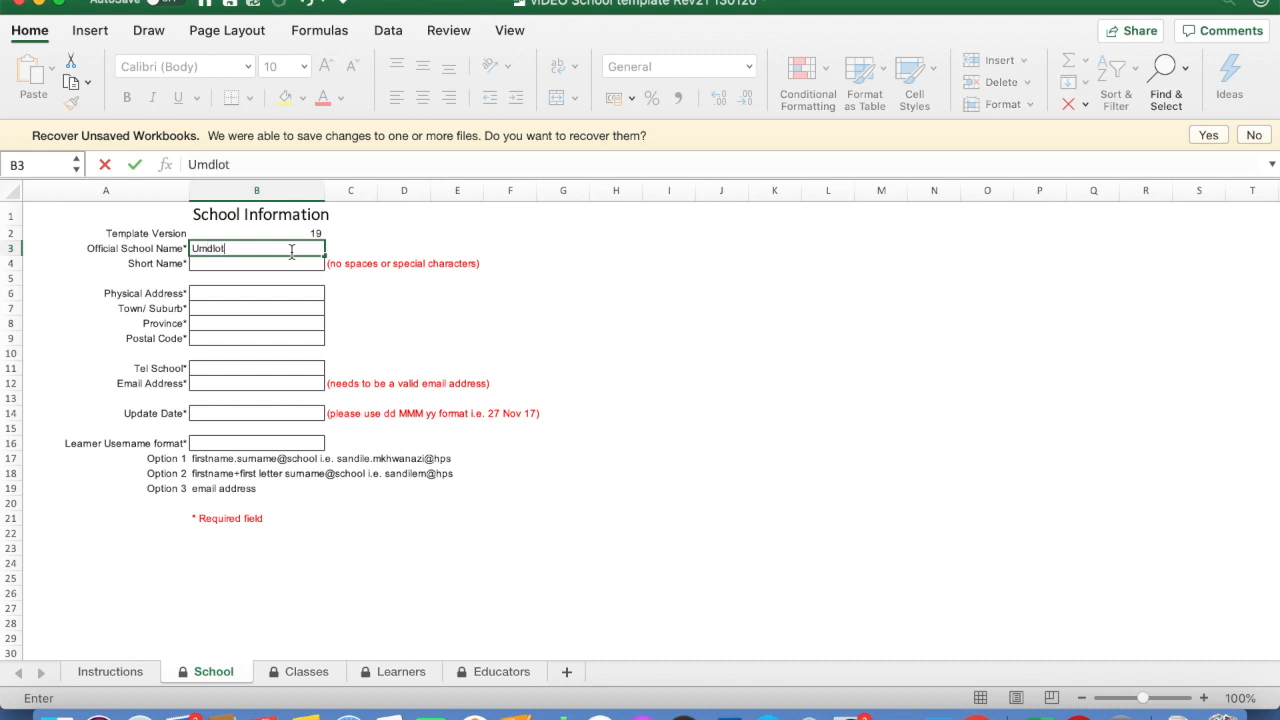
pyautogui.write('i')
pyautogui.click(240, 268)
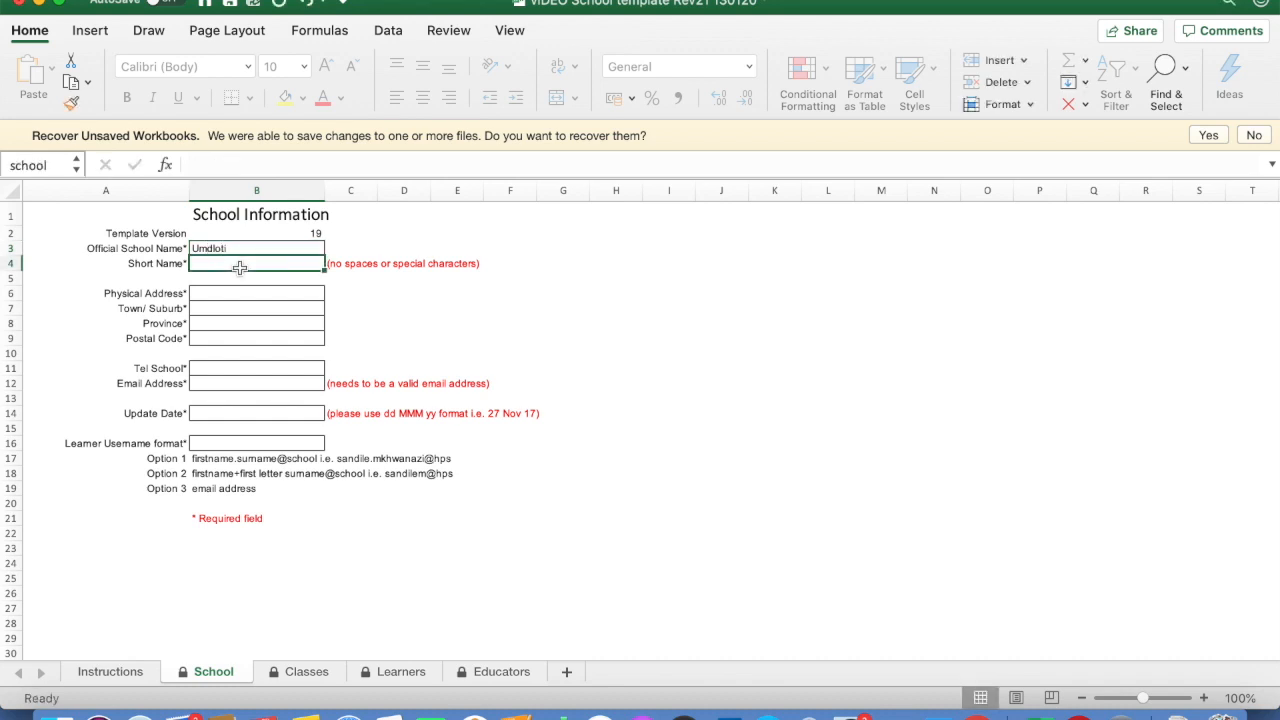
pyautogui.click(230, 249)
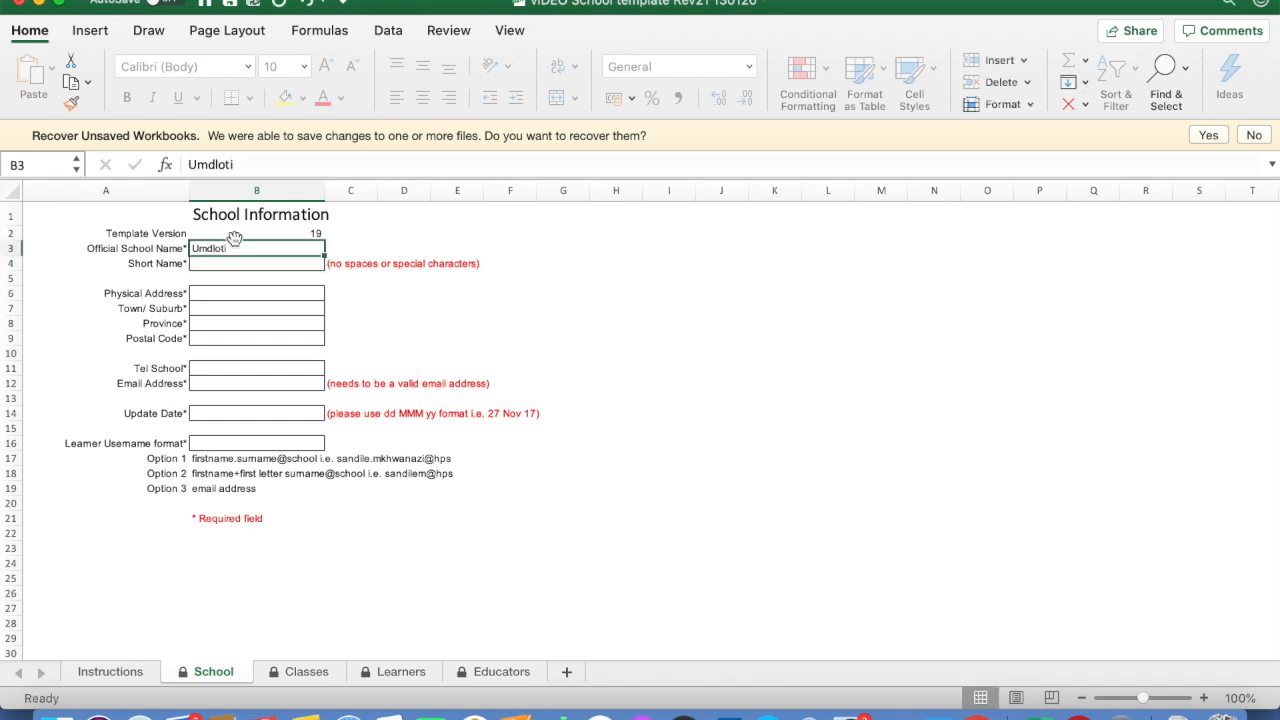
pyautogui.click(258, 160)
pyautogui.write('Prep')
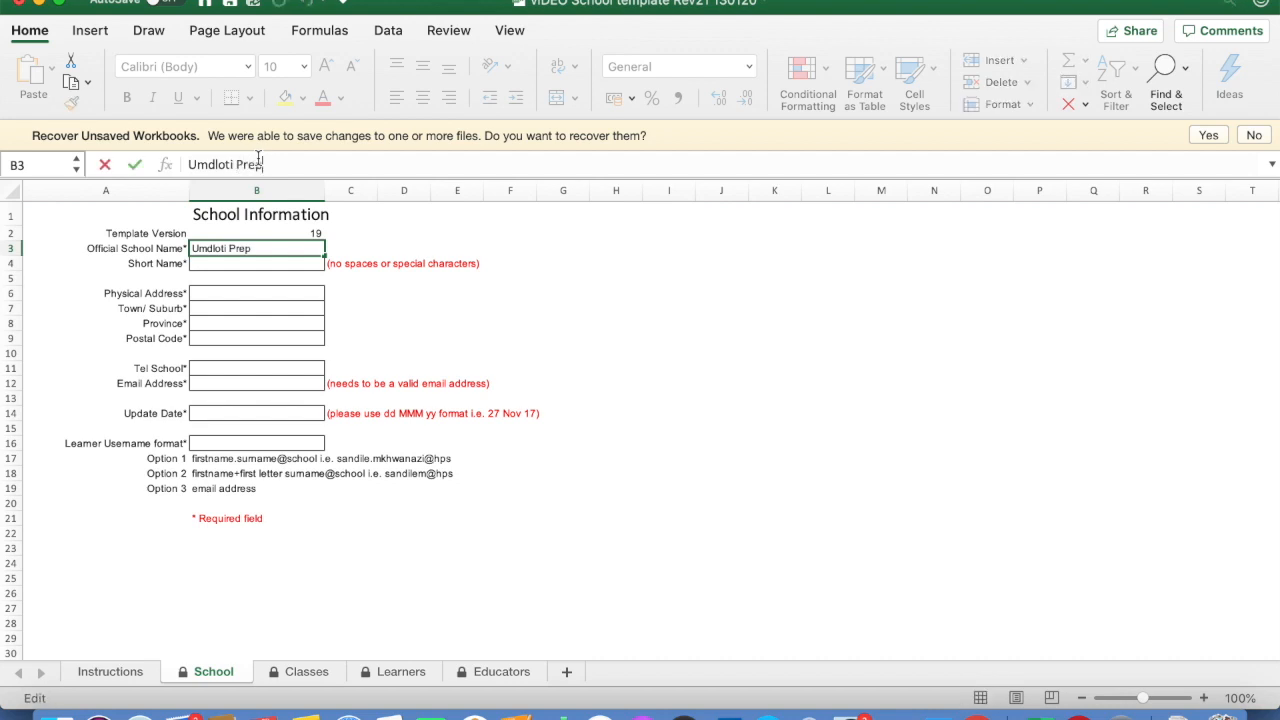
pyautogui.click(228, 268)
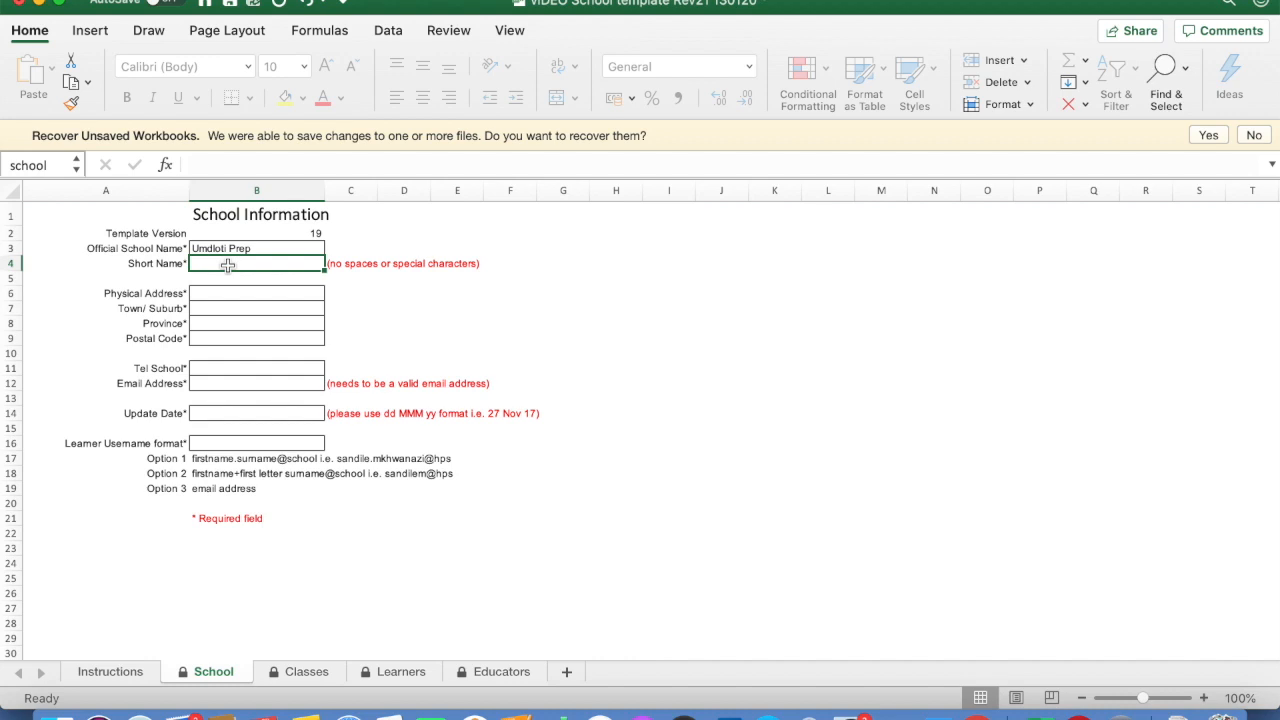
pyautogui.write('UPS')
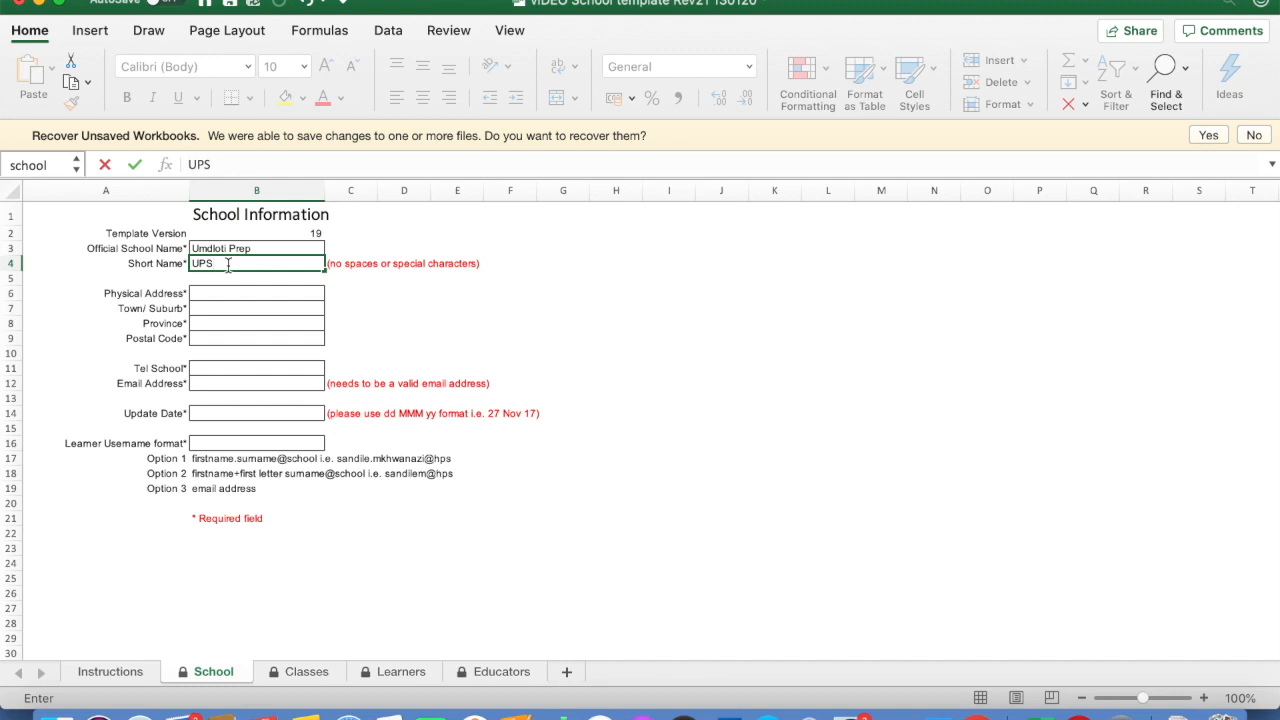
pyautogui.click(224, 294)
# Fill in a placeholder physical address and town, and set the province to KwaZulu-Natal
pyautogui.write('aaa')
pyautogui.click(240, 307)
pyautogui.write('aaa')
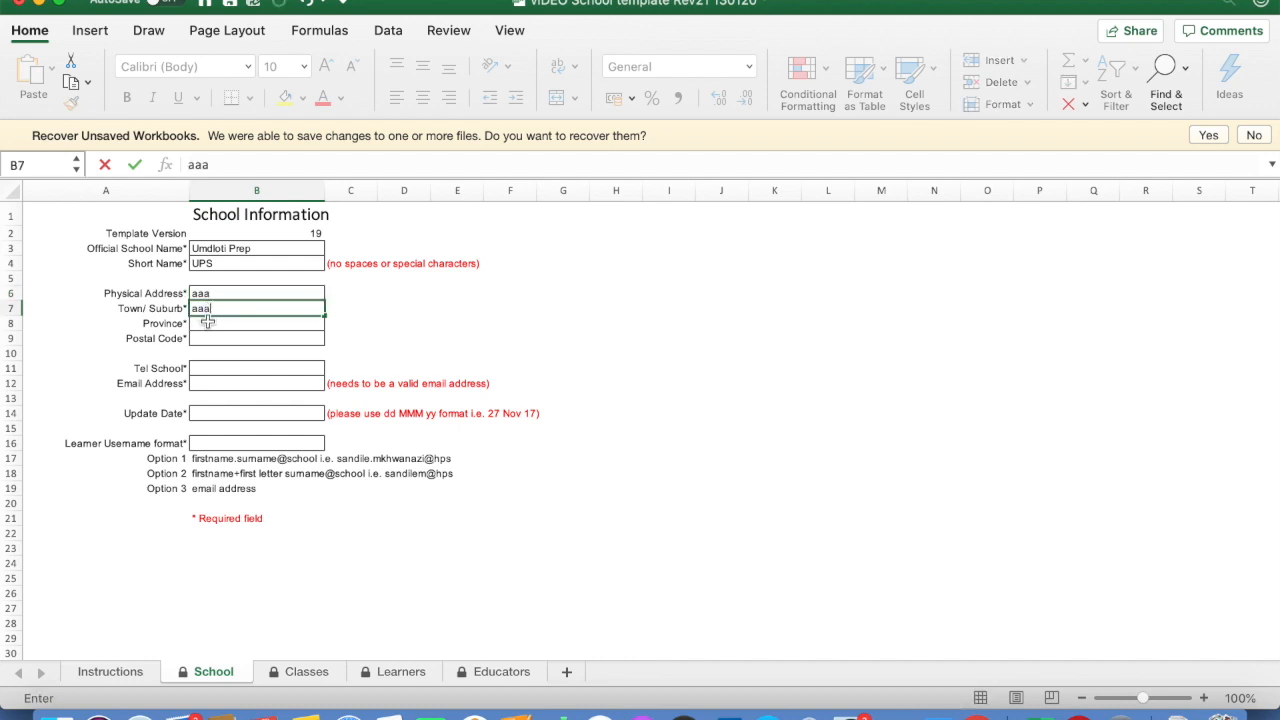
pyautogui.click(208, 323)
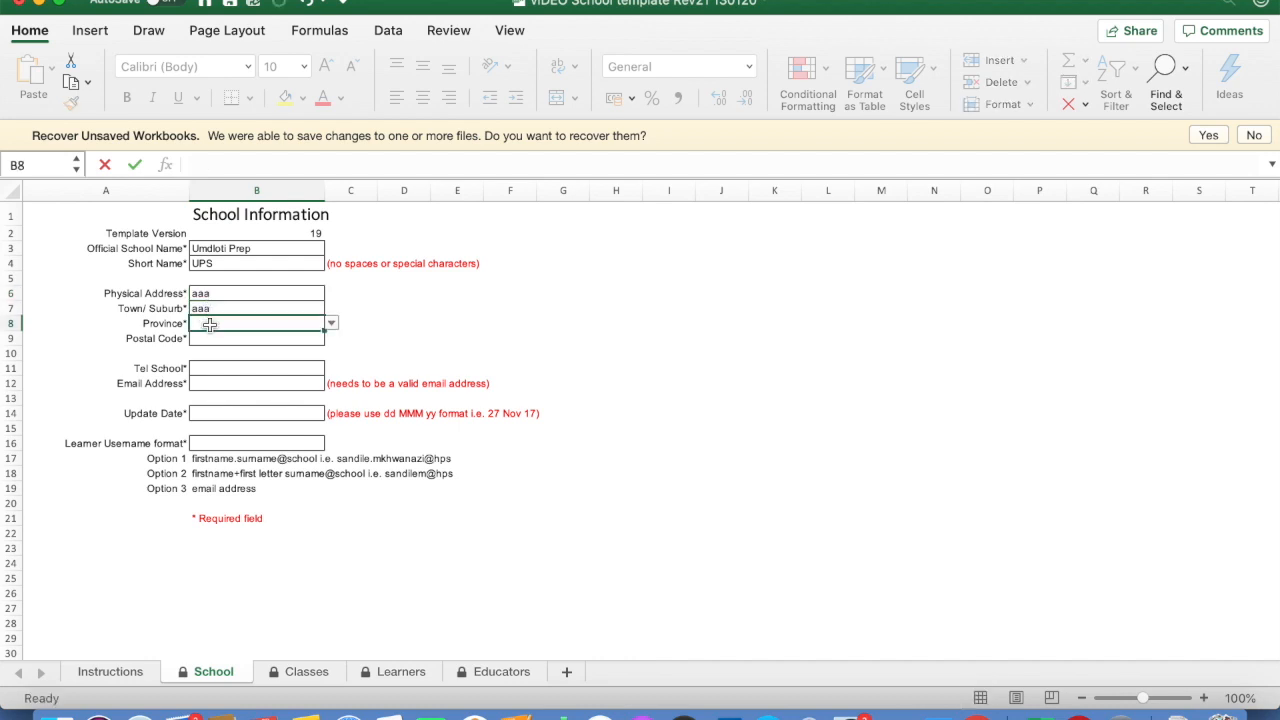
pyautogui.click(331, 325)
pyautogui.click(279, 383)
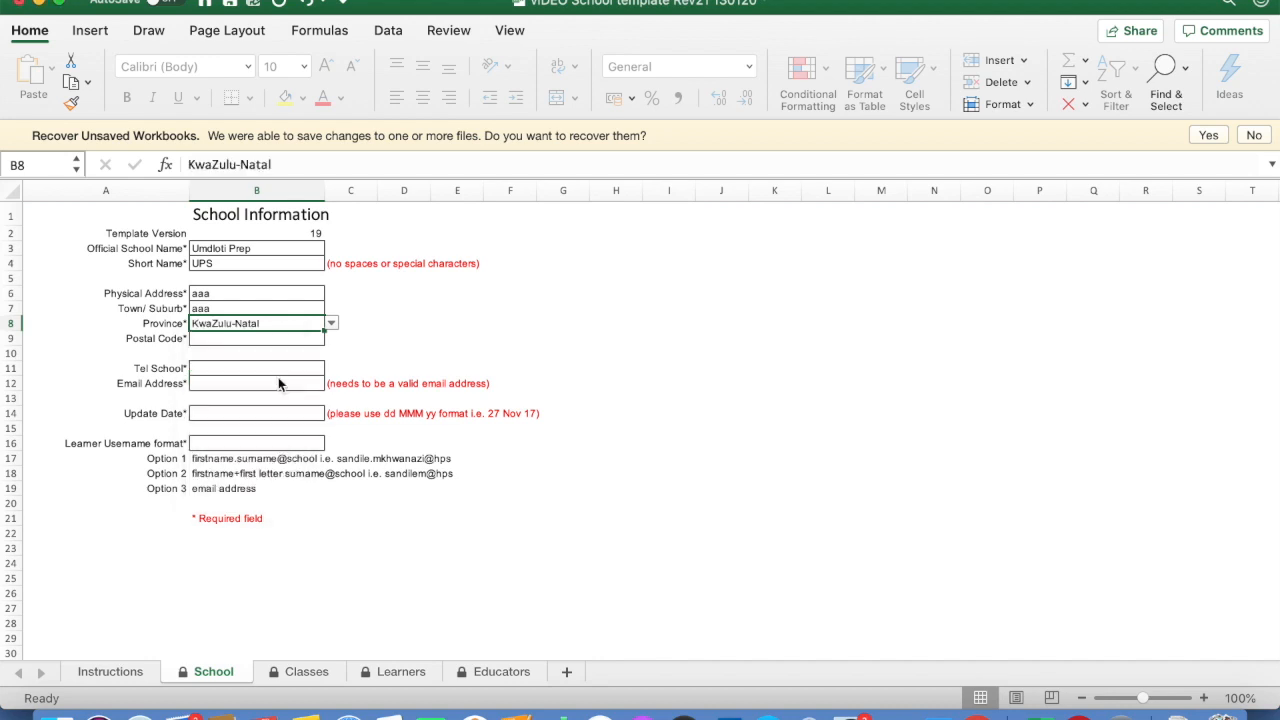
# Enter the postal code, school phone, school e-mail and update date 20 April 20
pyautogui.click(248, 339)
pyautogui.write('111')
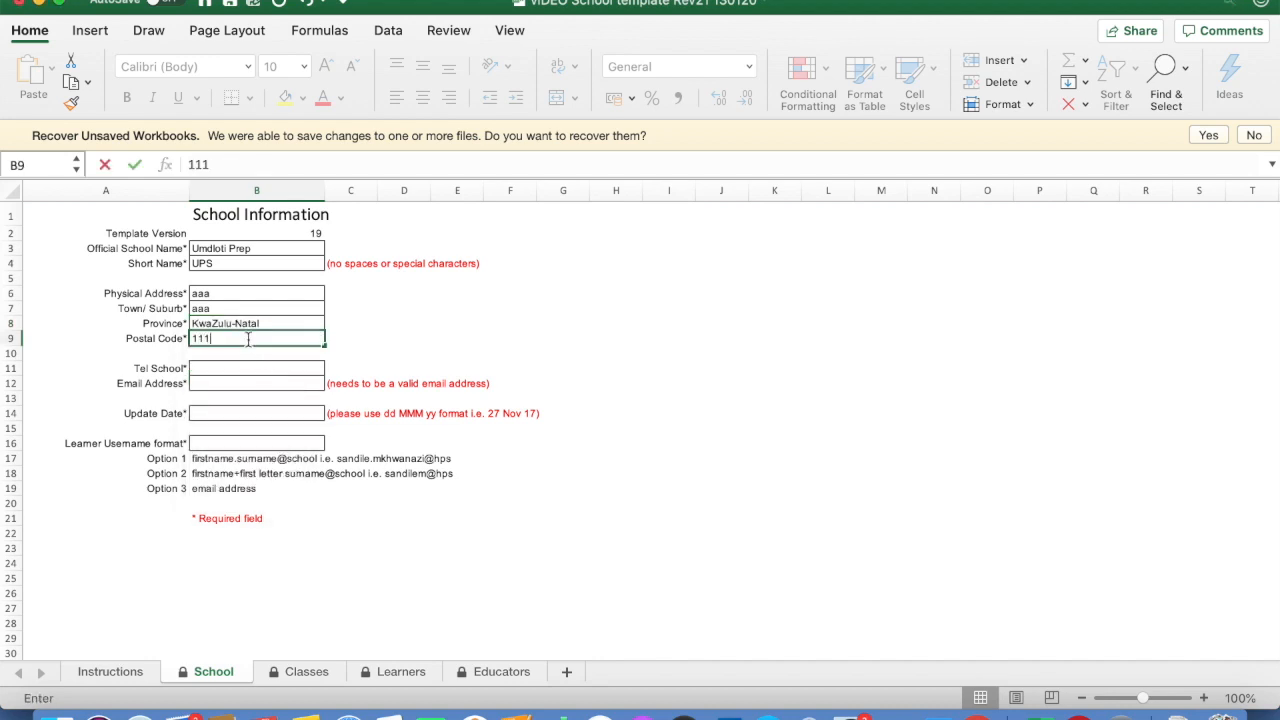
pyautogui.write('1')
pyautogui.click(221, 367)
pyautogui.write('111')
pyautogui.click(211, 384)
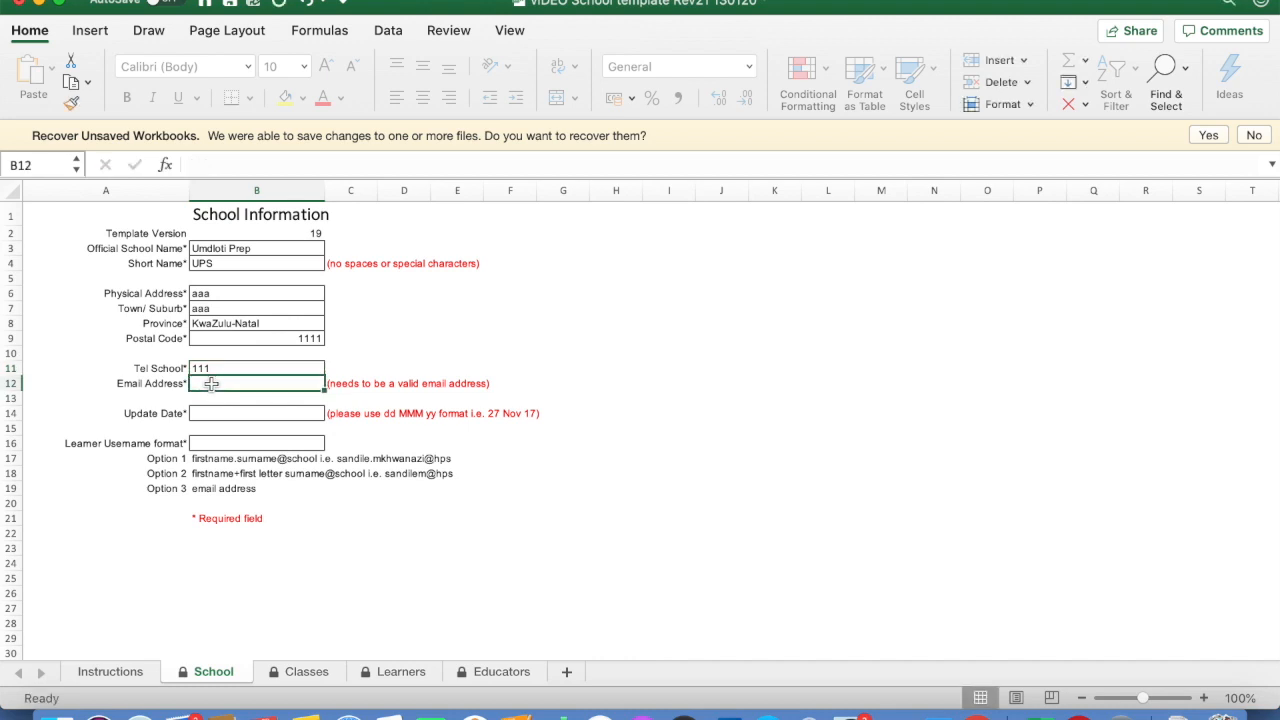
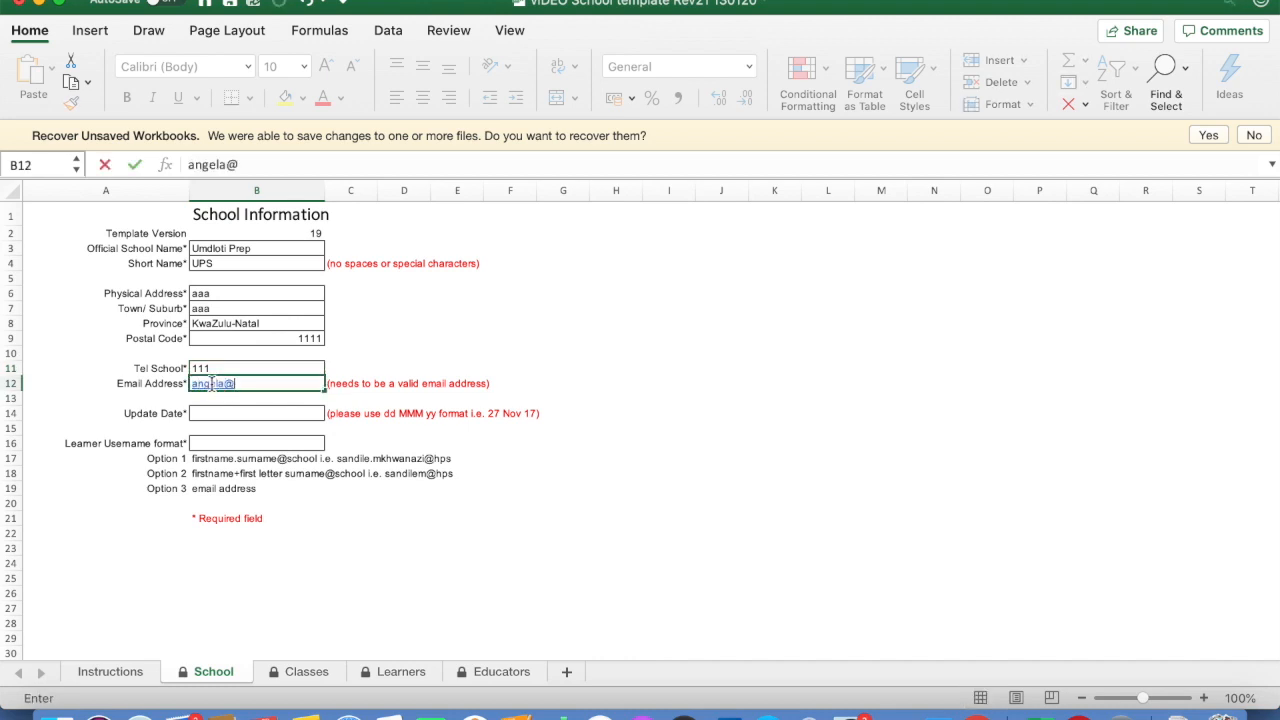
pyautogui.click(209, 413)
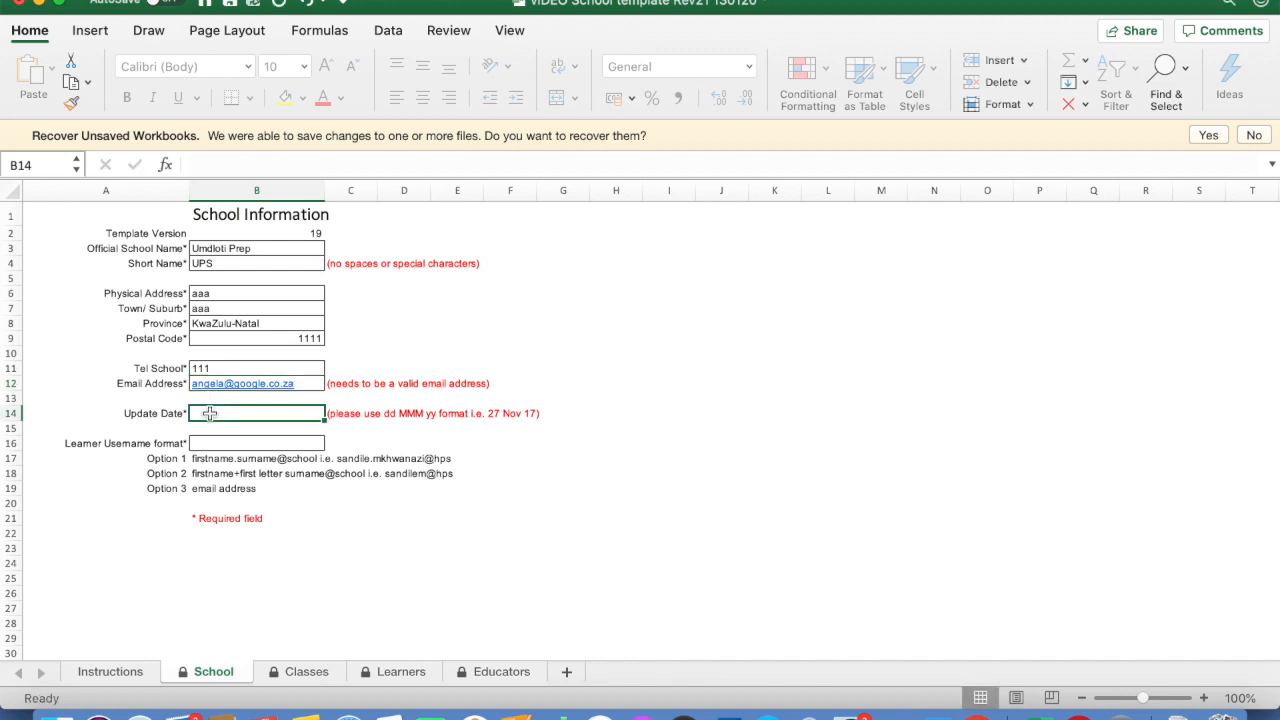
pyautogui.write('20 April 20')
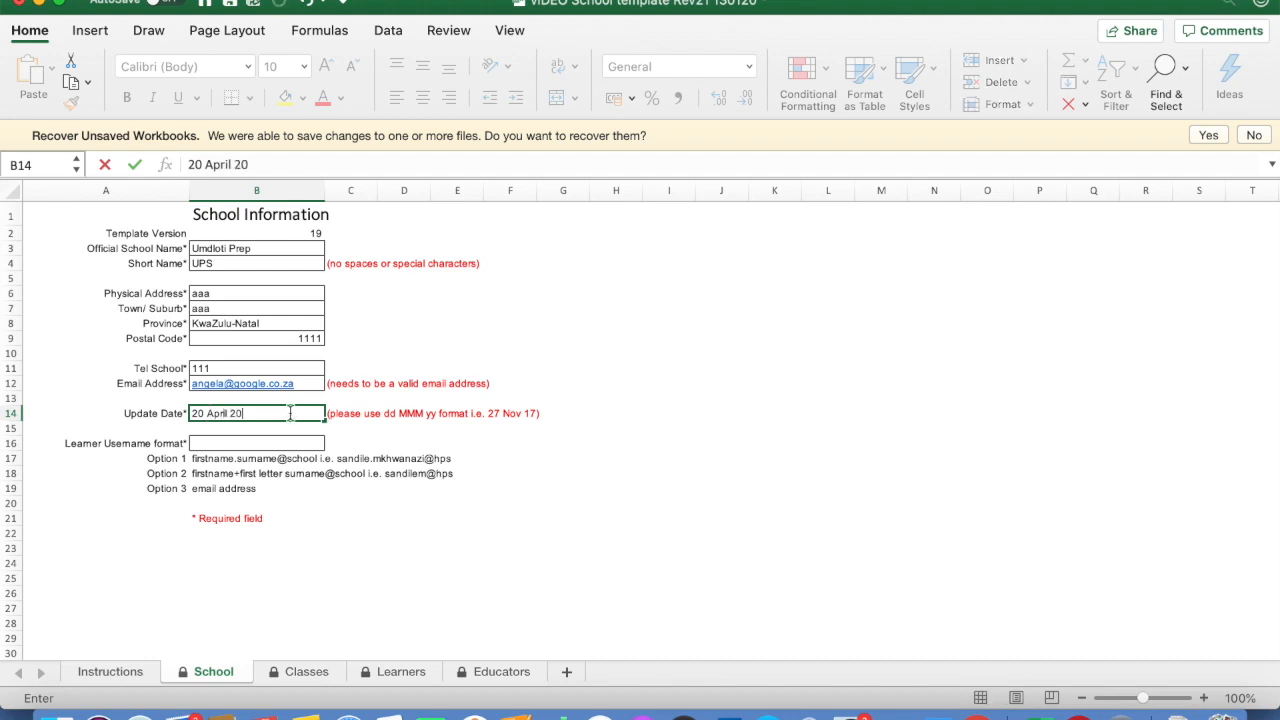
pyautogui.click(290, 413)
pyautogui.click(207, 413)
pyautogui.click(380, 414)
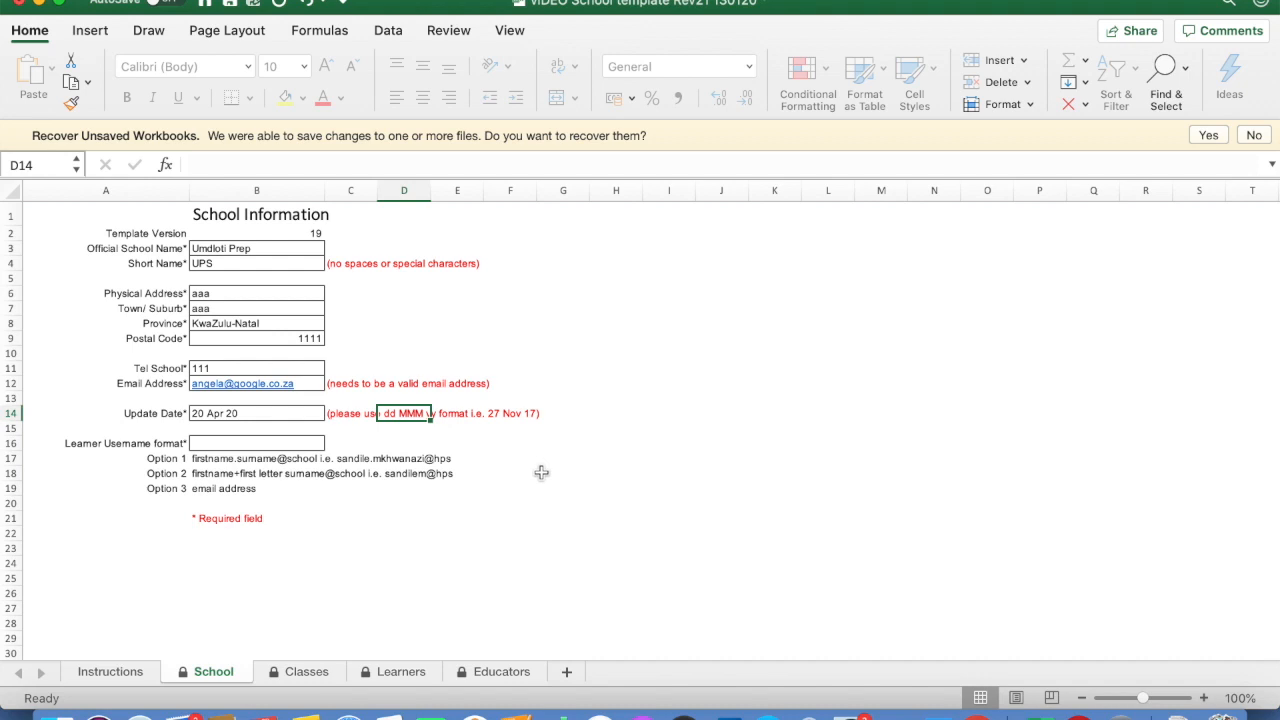
# Set Learner Username format to Option 3 (email address) and save the workbook
pyautogui.click(226, 449)
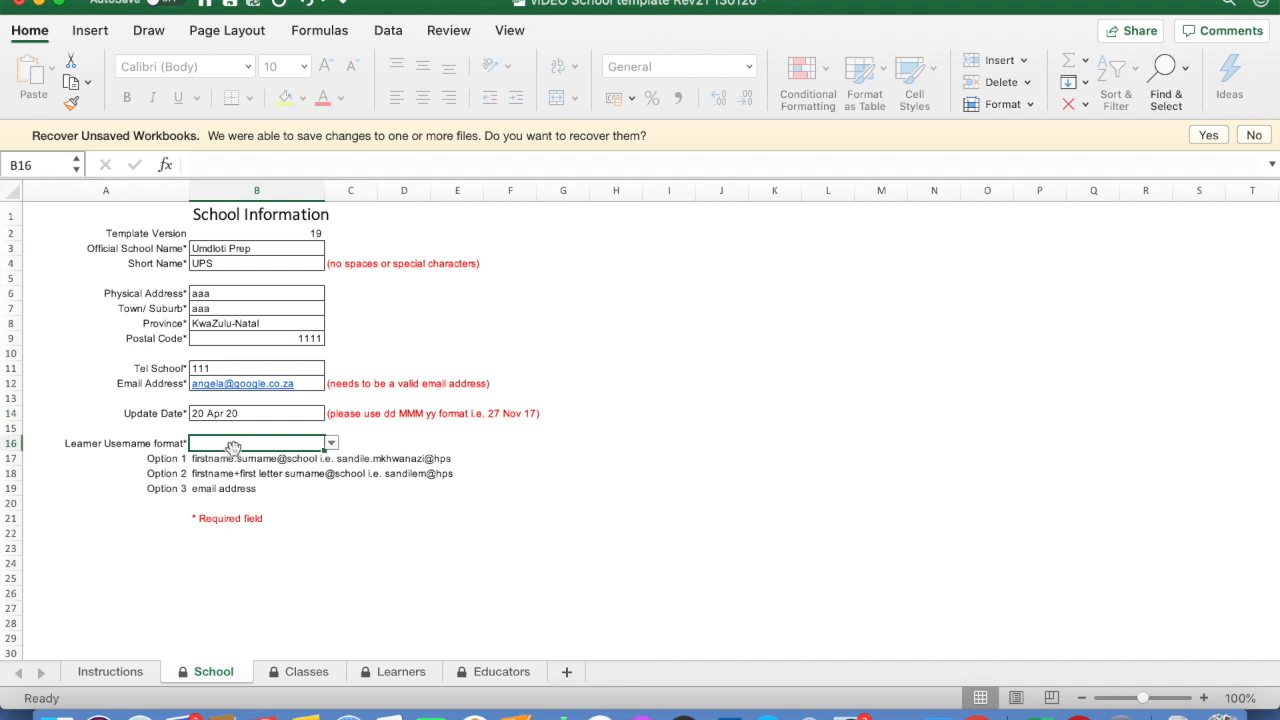
pyautogui.click(331, 443)
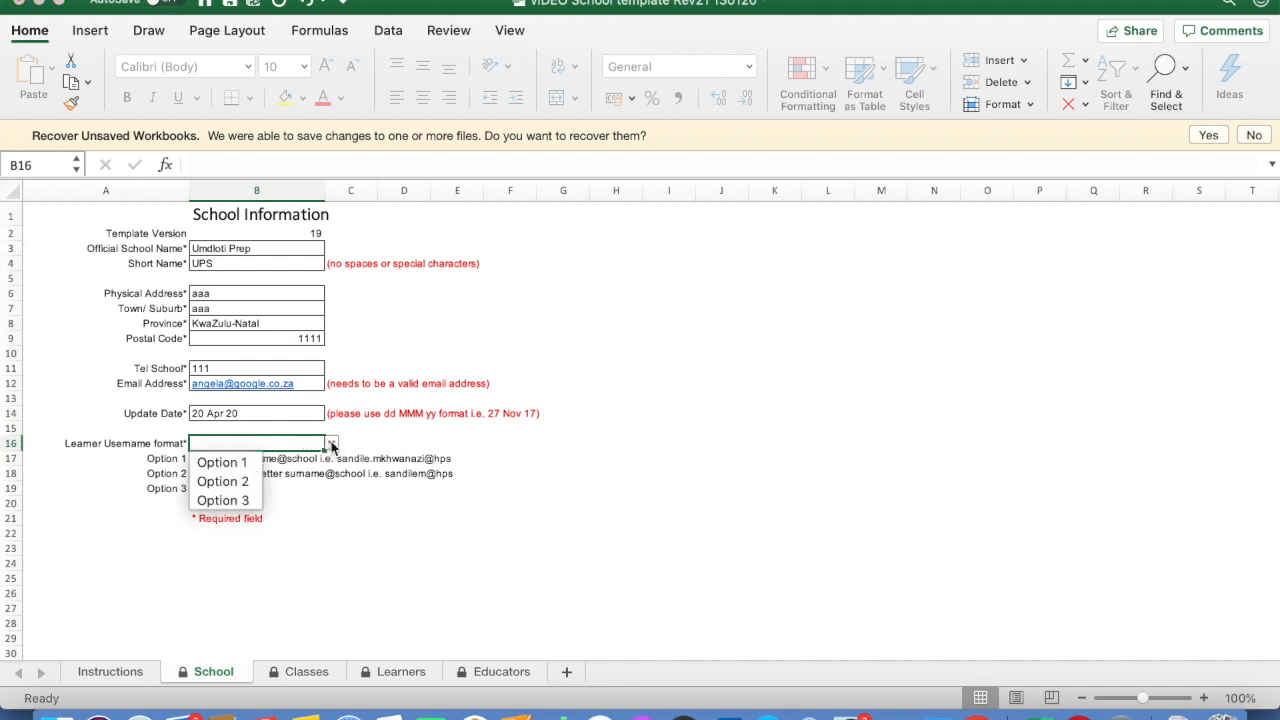
pyautogui.click(223, 500)
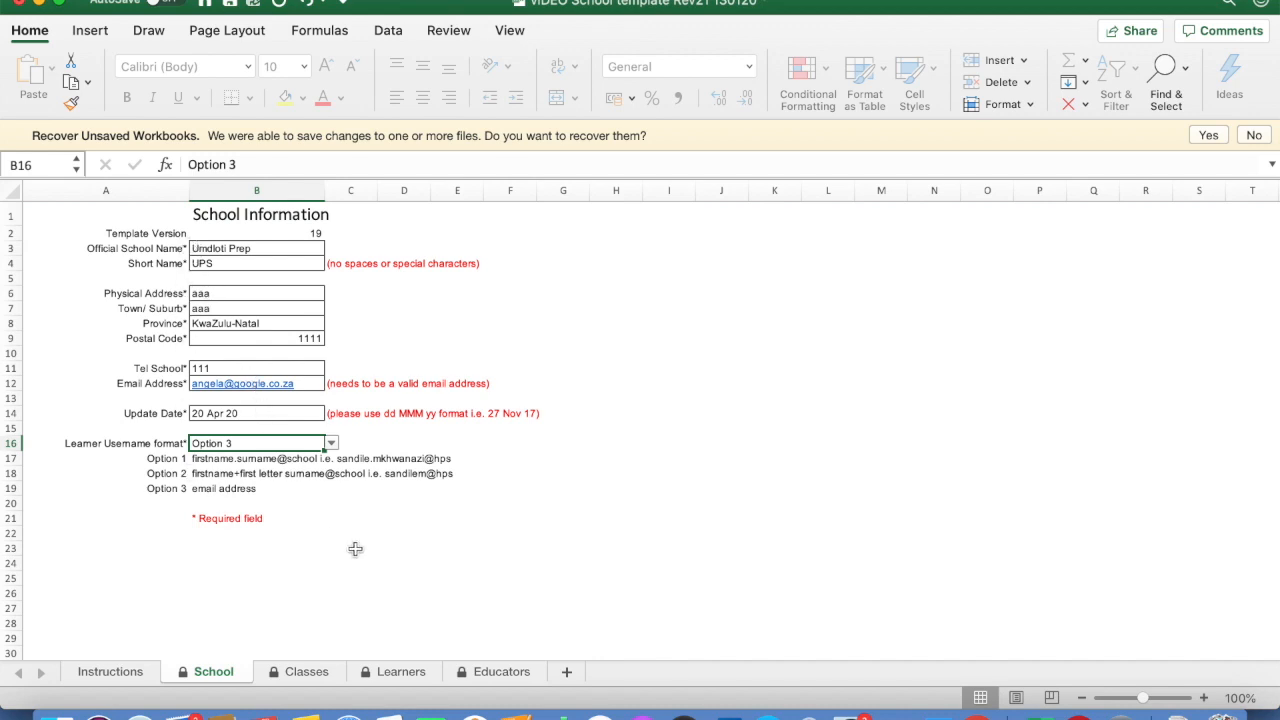
pyautogui.click(141, 2)
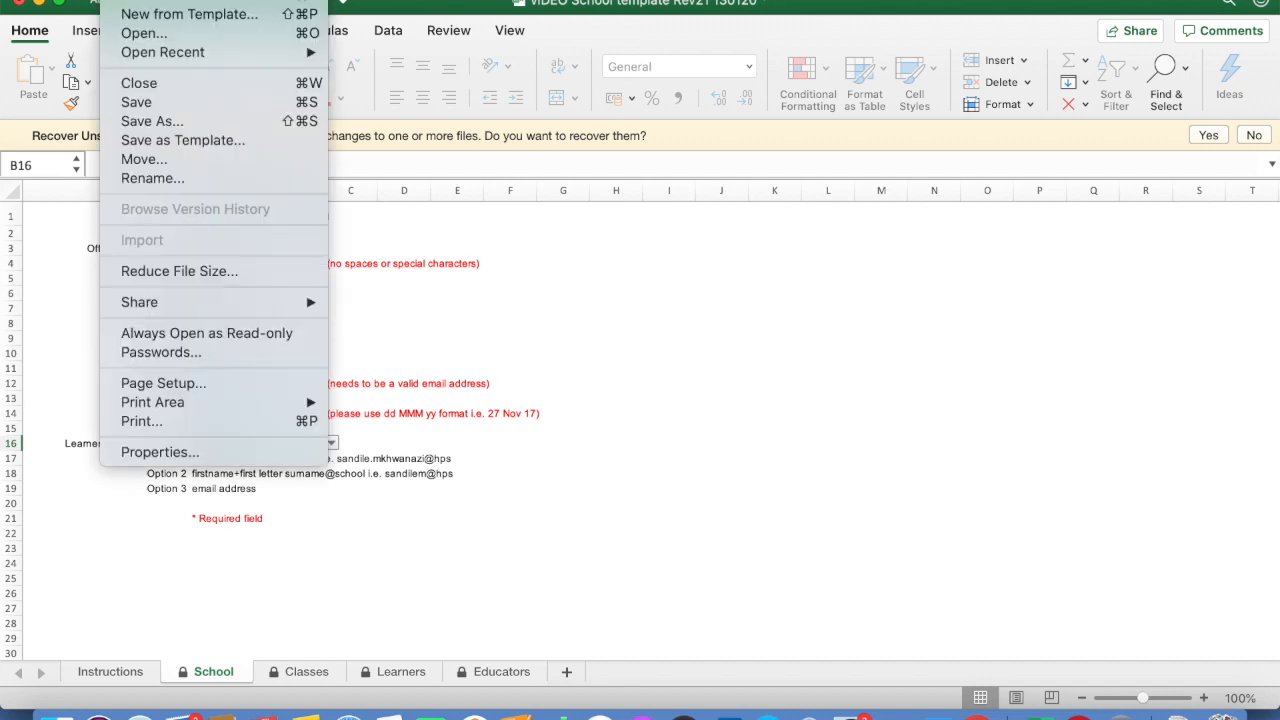
pyautogui.click(136, 102)
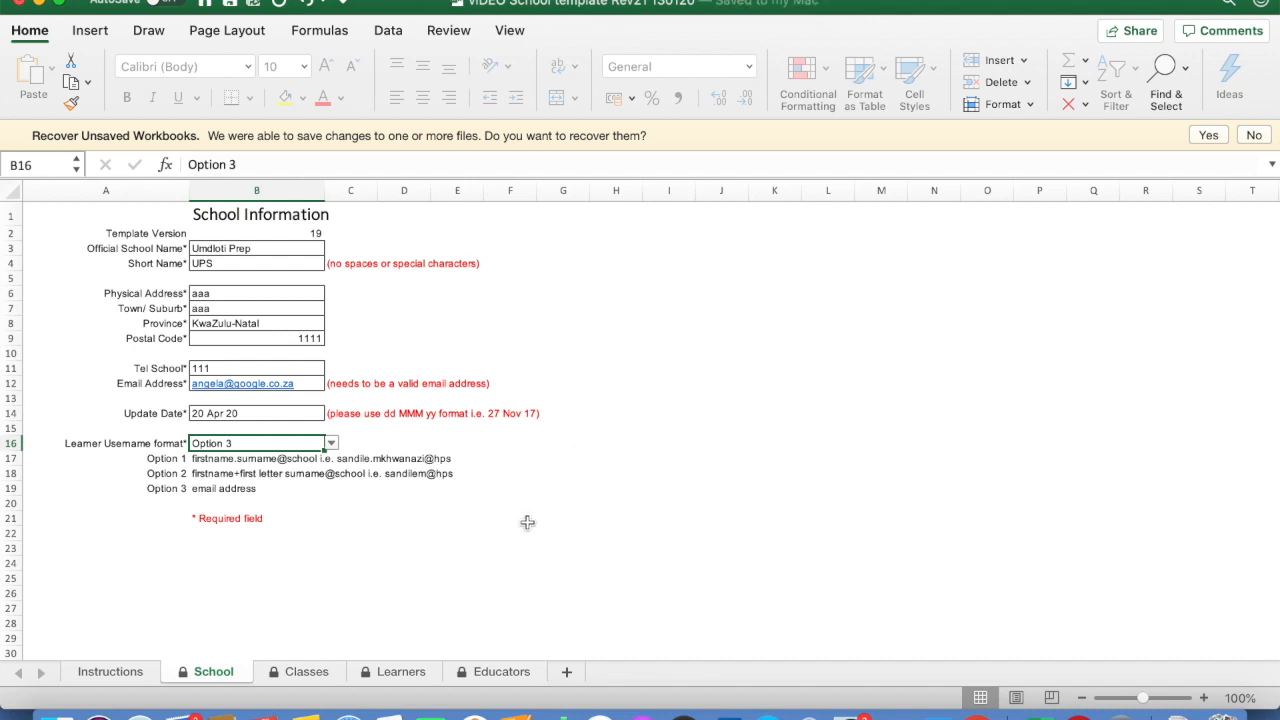
# On the Classes sheet, add class 4W with grade 4
pyautogui.click(307, 673)
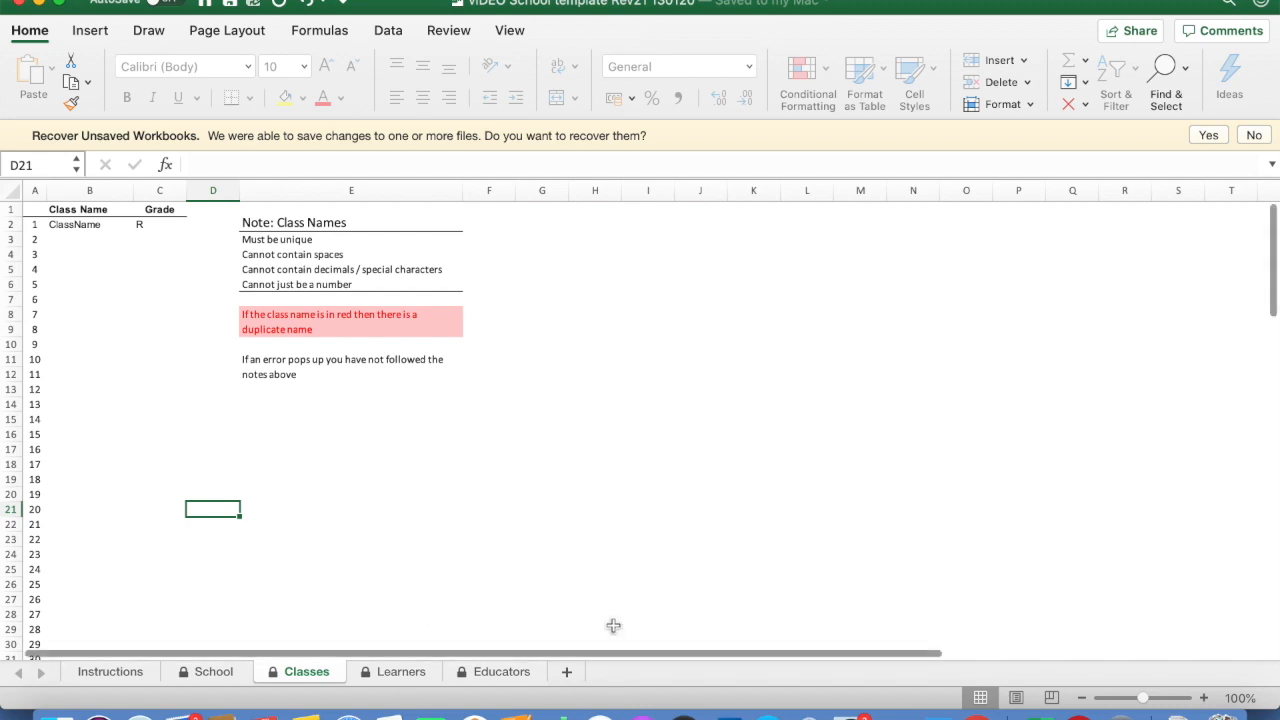
pyautogui.click(87, 239)
pyautogui.write('4W')
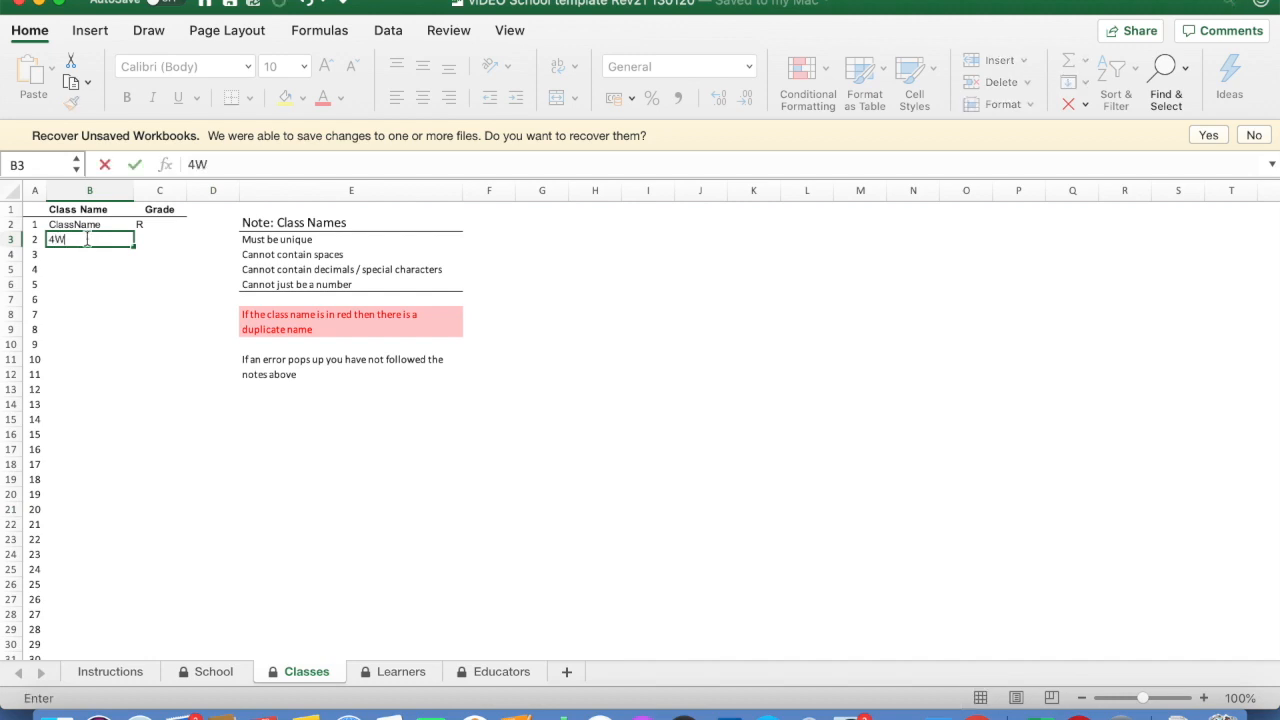
pyautogui.click(159, 238)
pyautogui.click(193, 240)
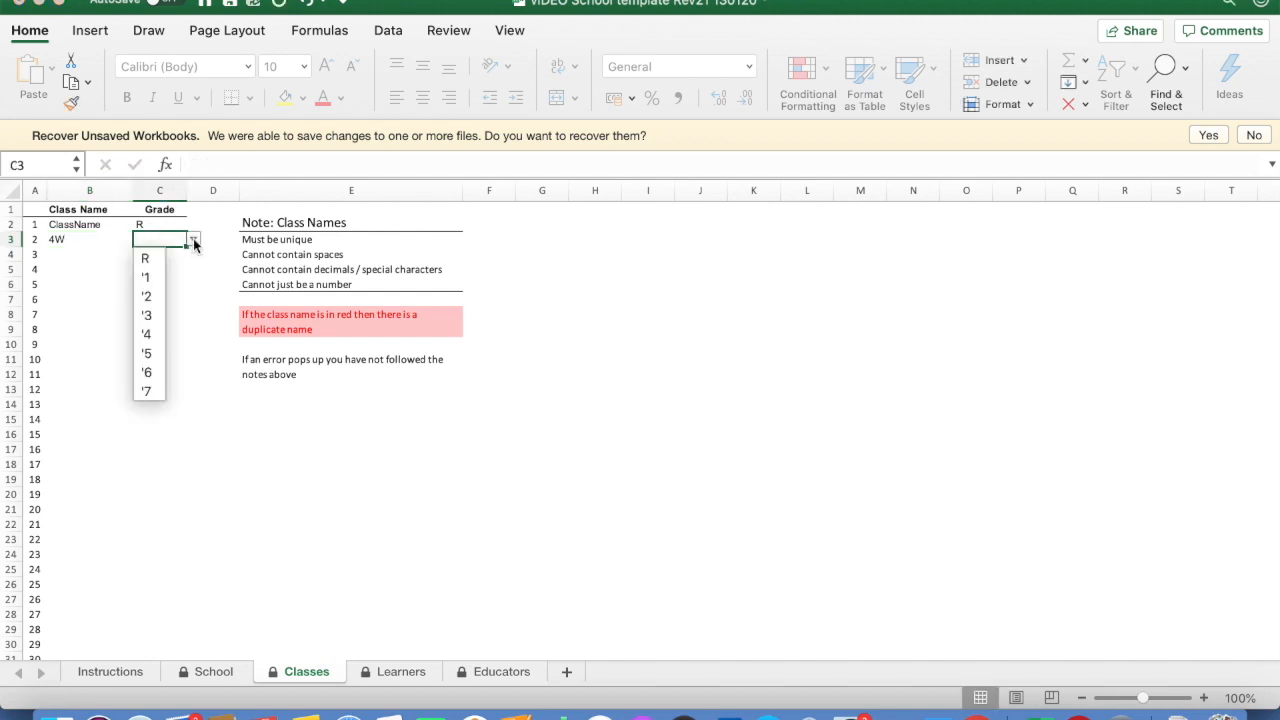
pyautogui.click(159, 337)
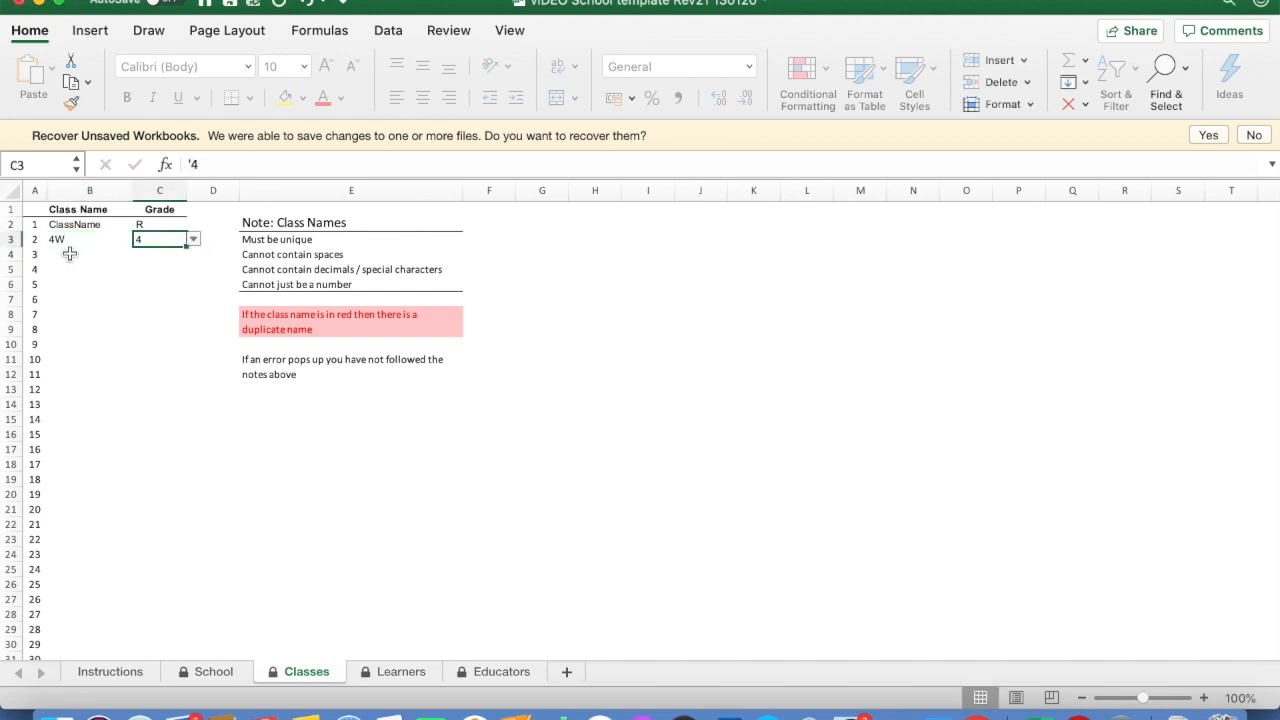
# Add classes 4S and 4G below it, both at grade 4
pyautogui.click(70, 254)
pyautogui.write('4S')
pyautogui.click(147, 257)
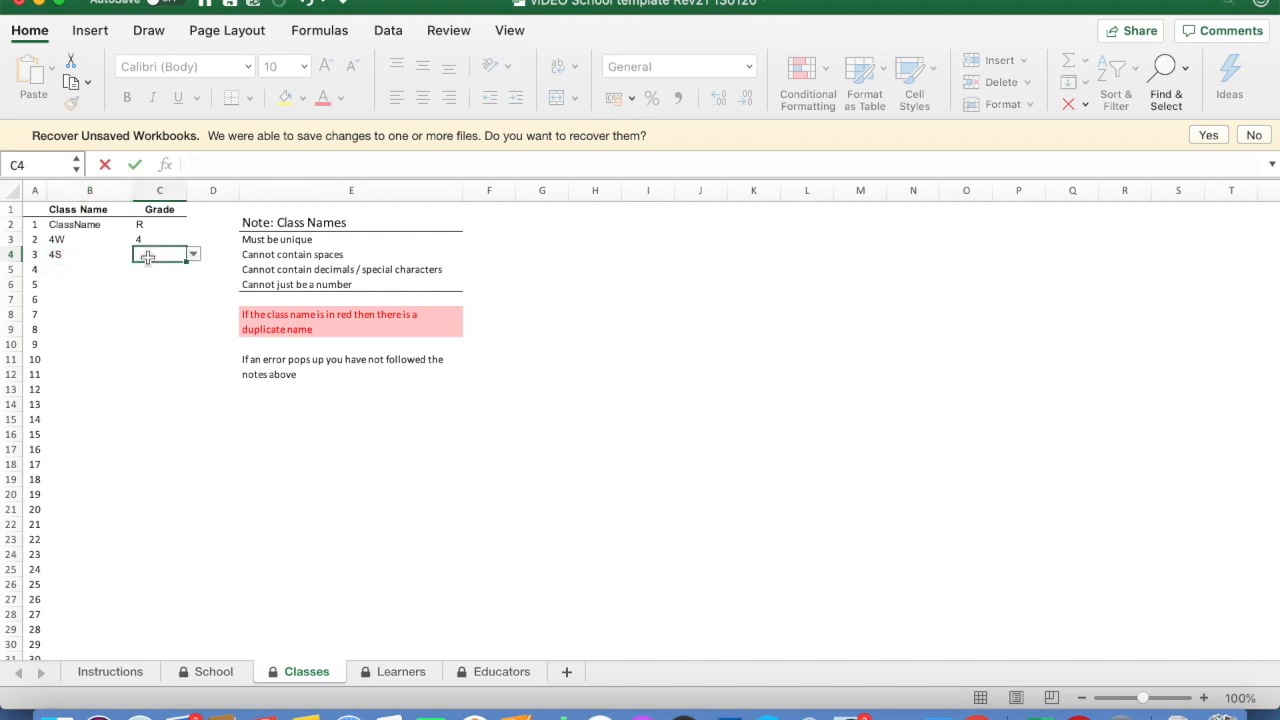
pyautogui.click(193, 254)
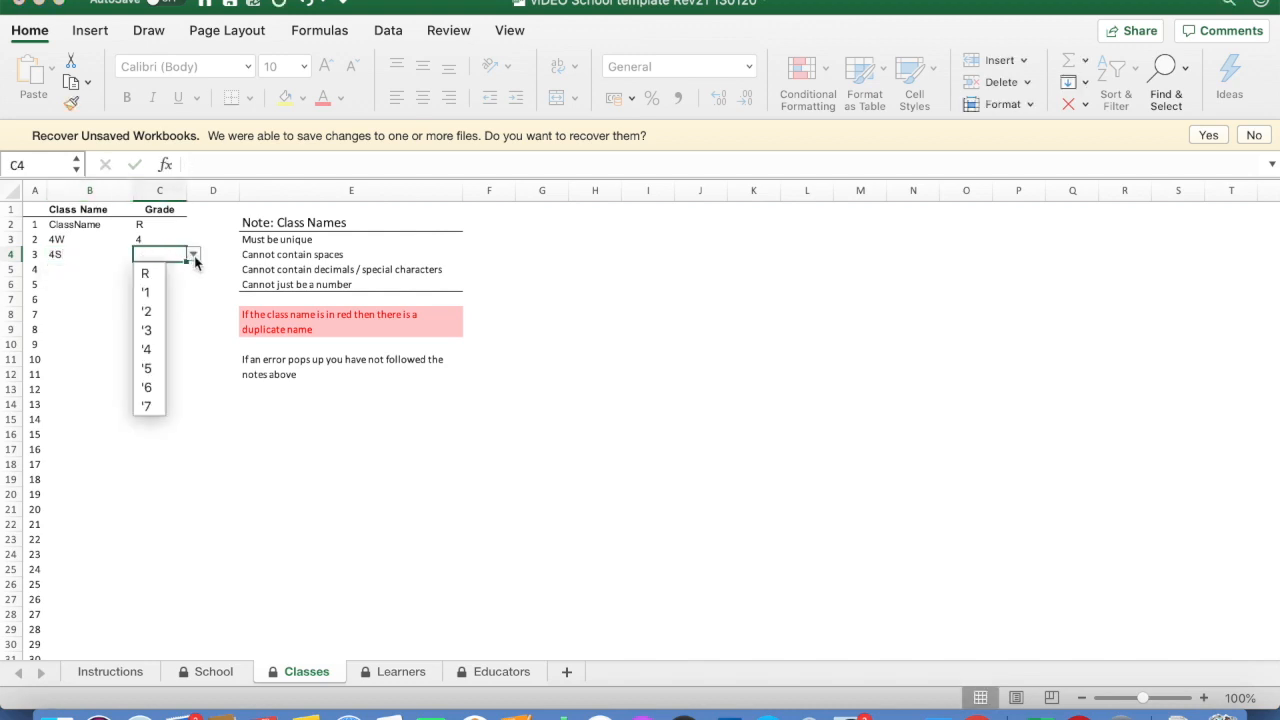
pyautogui.click(165, 349)
pyautogui.click(91, 272)
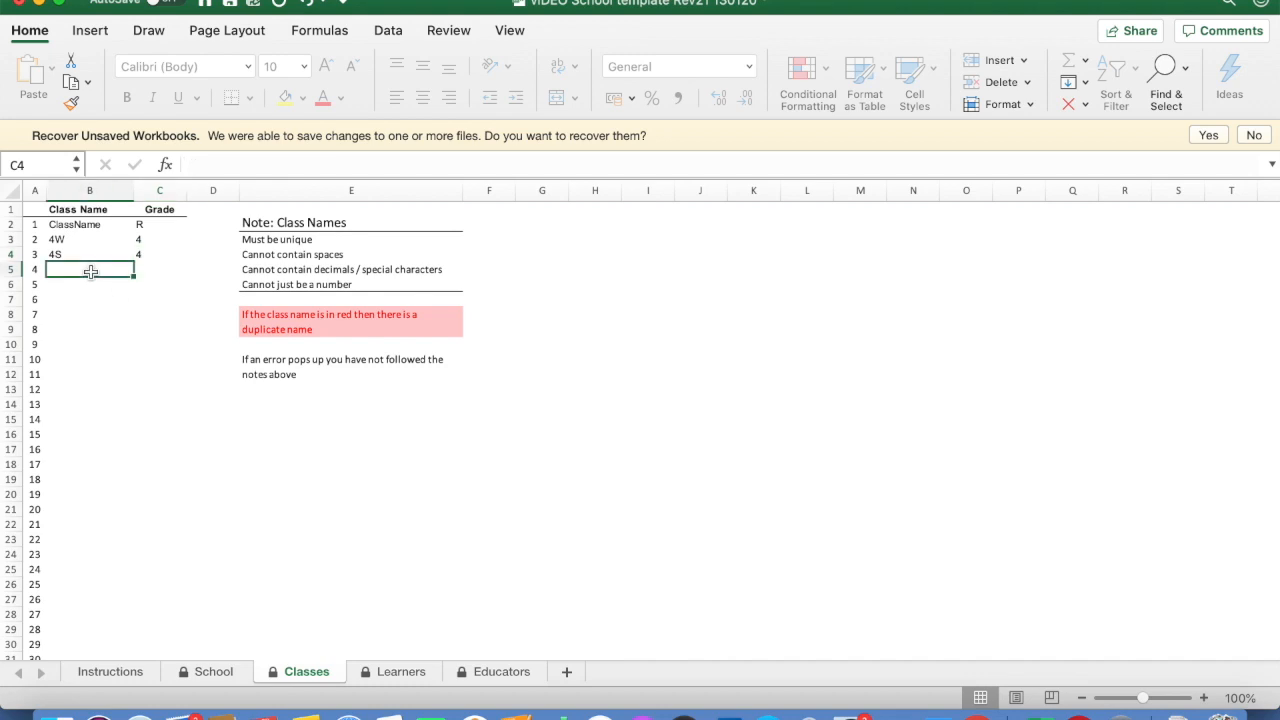
pyautogui.write('4G')
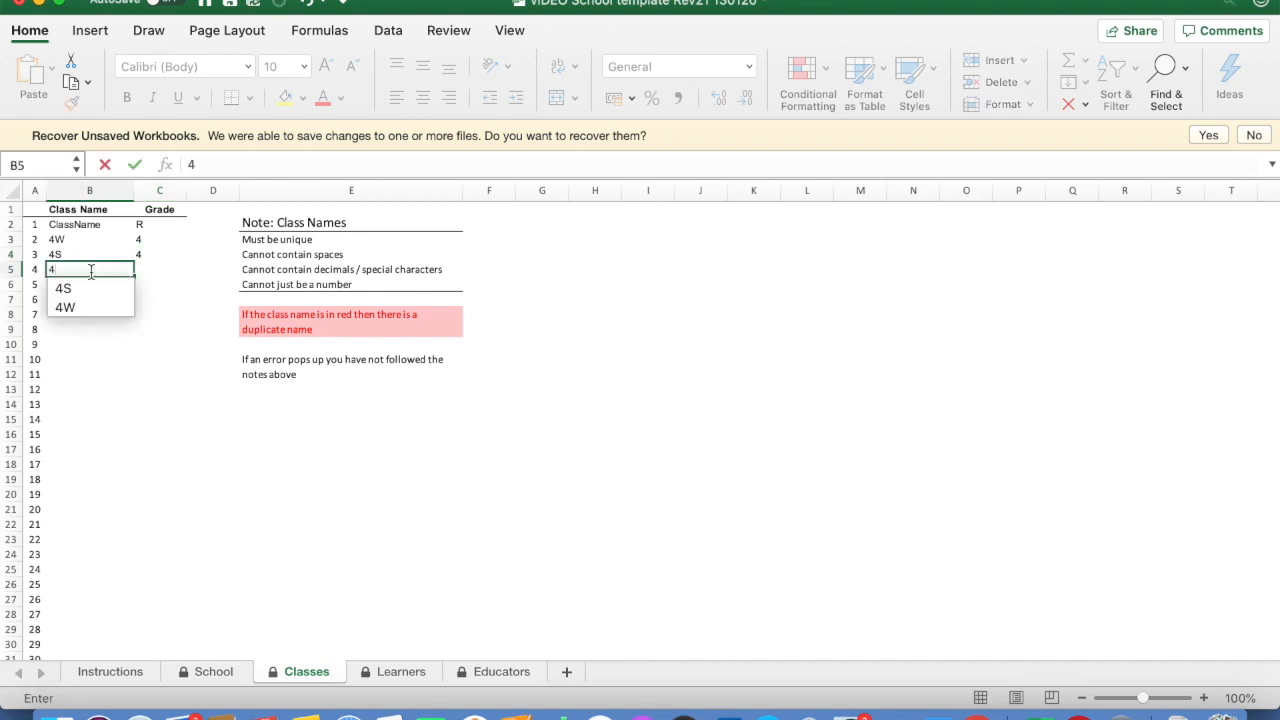
pyautogui.click(151, 270)
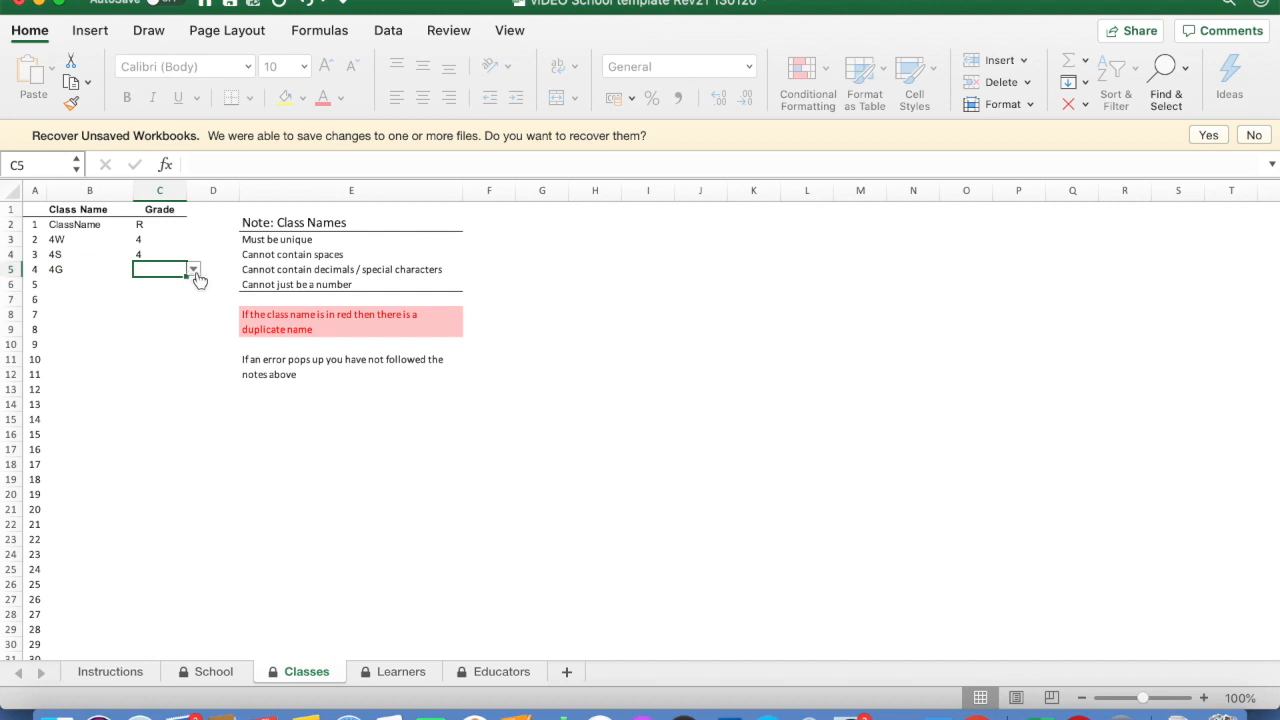
pyautogui.click(194, 270)
pyautogui.click(163, 369)
# Add classes 4AFR and 4ZUL, each set to grade 4
pyautogui.click(58, 284)
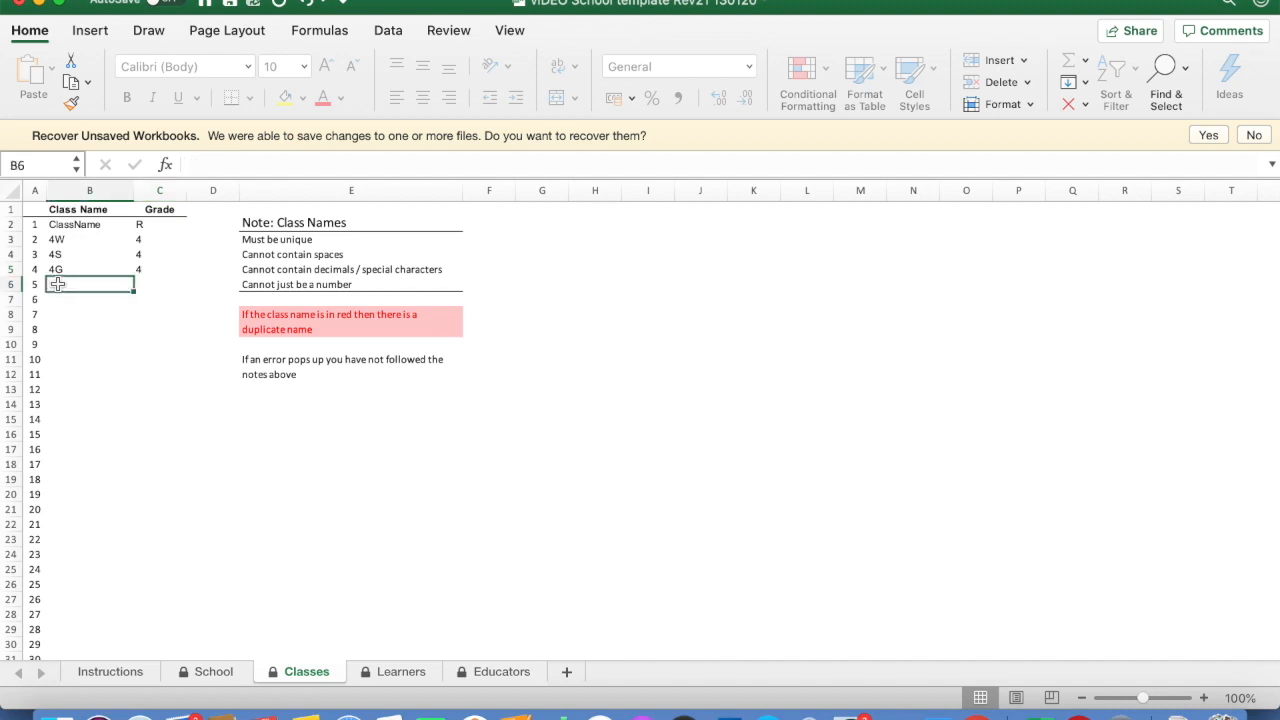
pyautogui.write('4AFR')
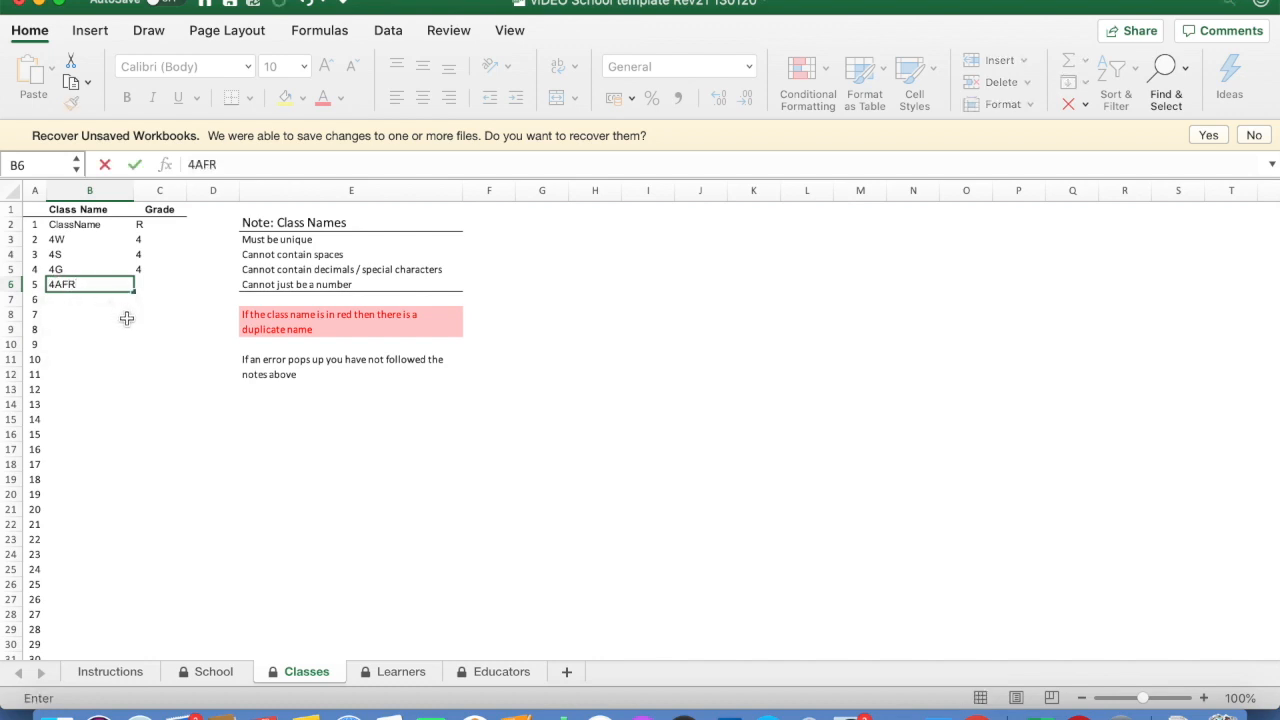
pyautogui.press('Return')
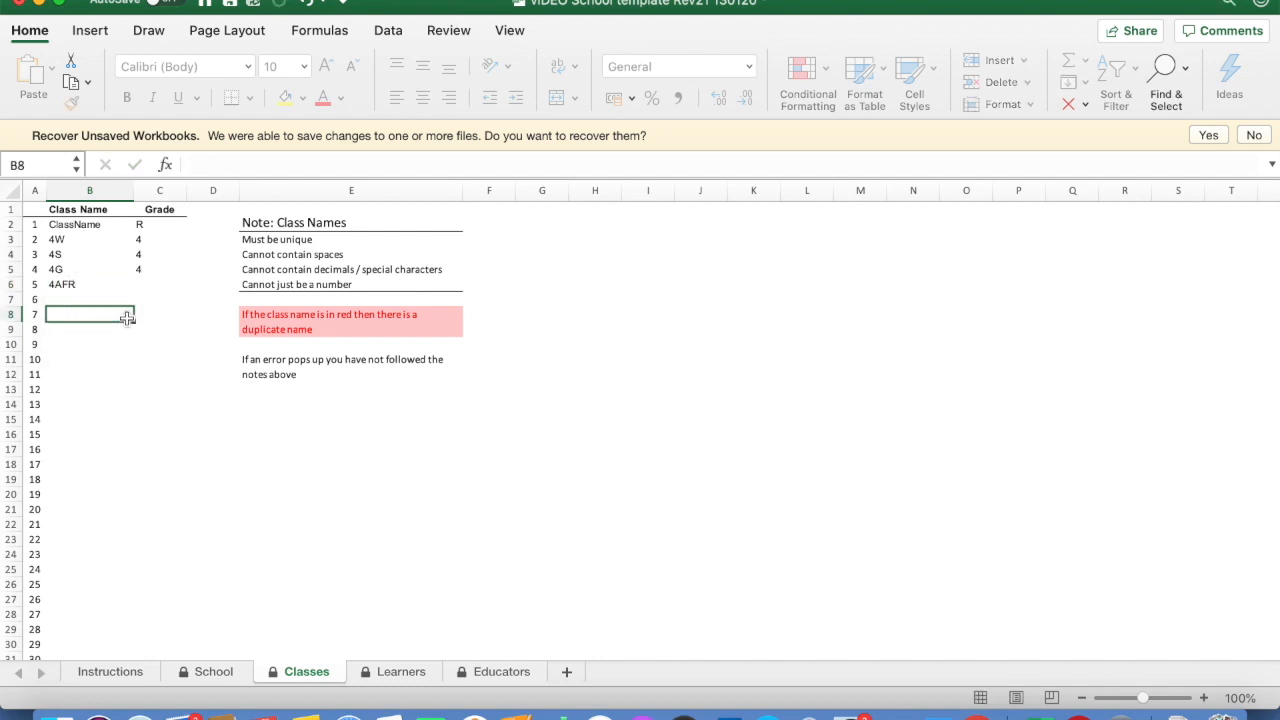
pyautogui.click(157, 284)
pyautogui.click(192, 285)
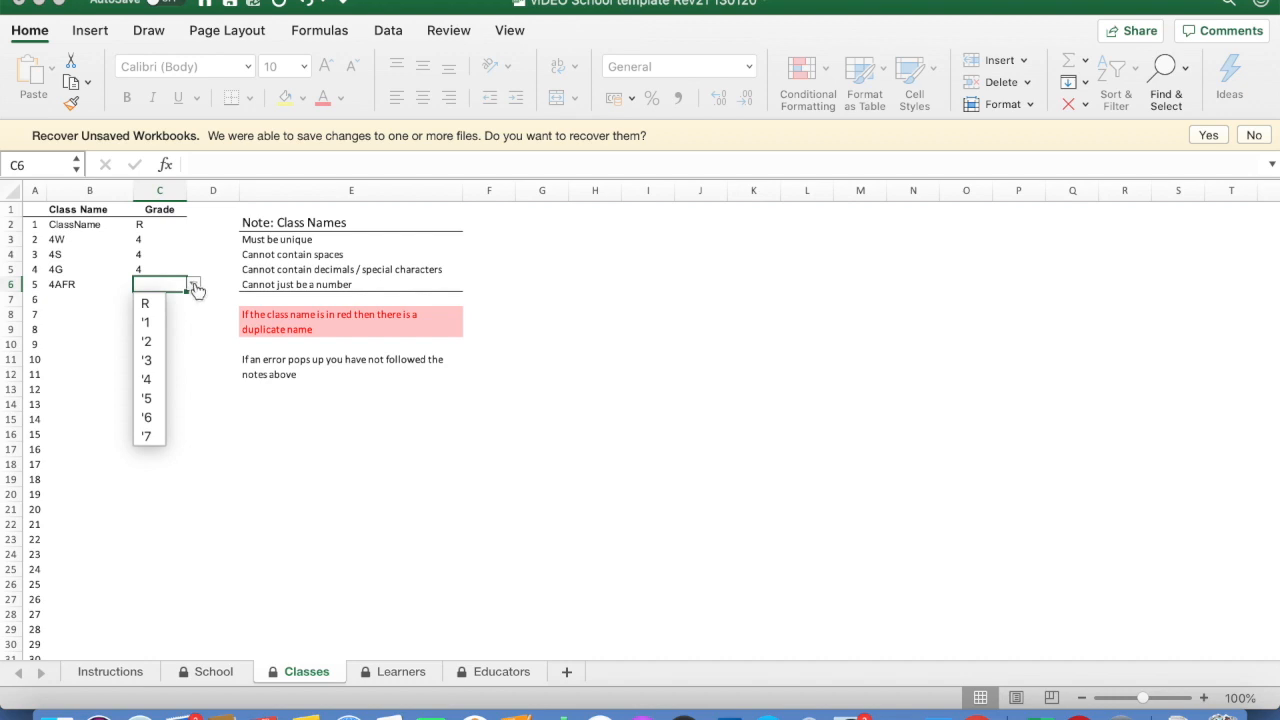
pyautogui.click(147, 379)
pyautogui.click(108, 300)
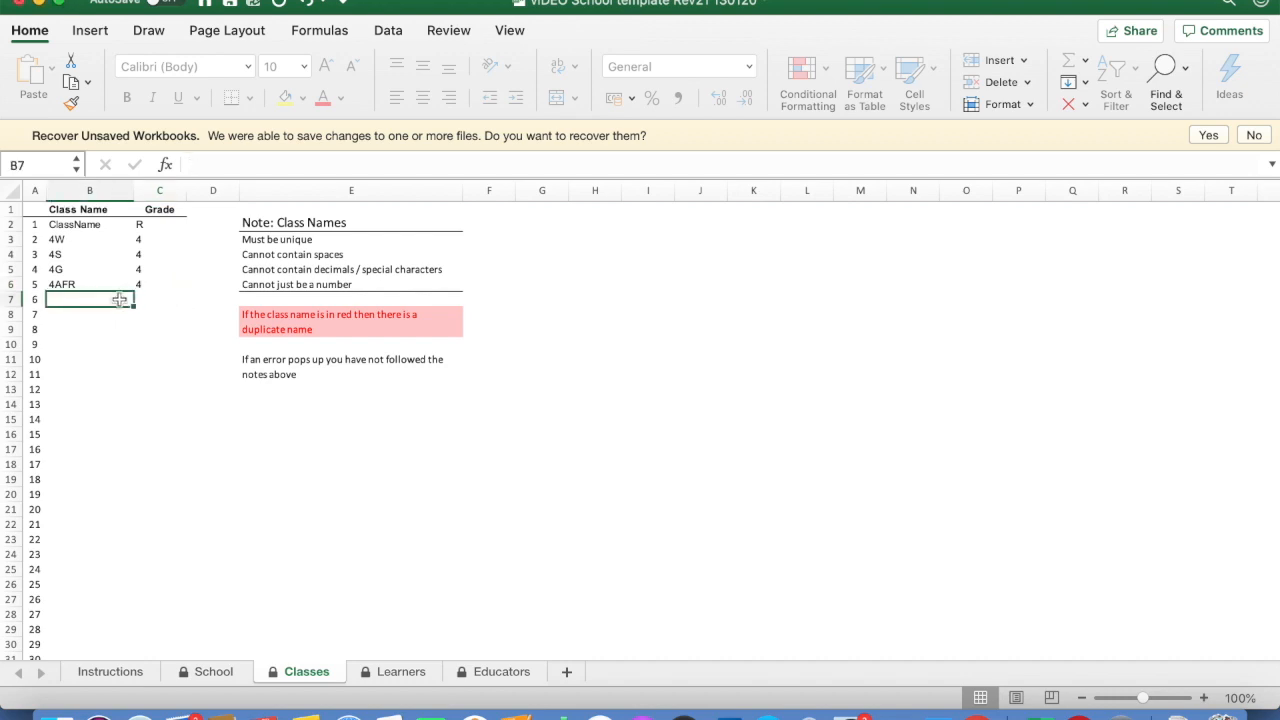
pyautogui.write('4')
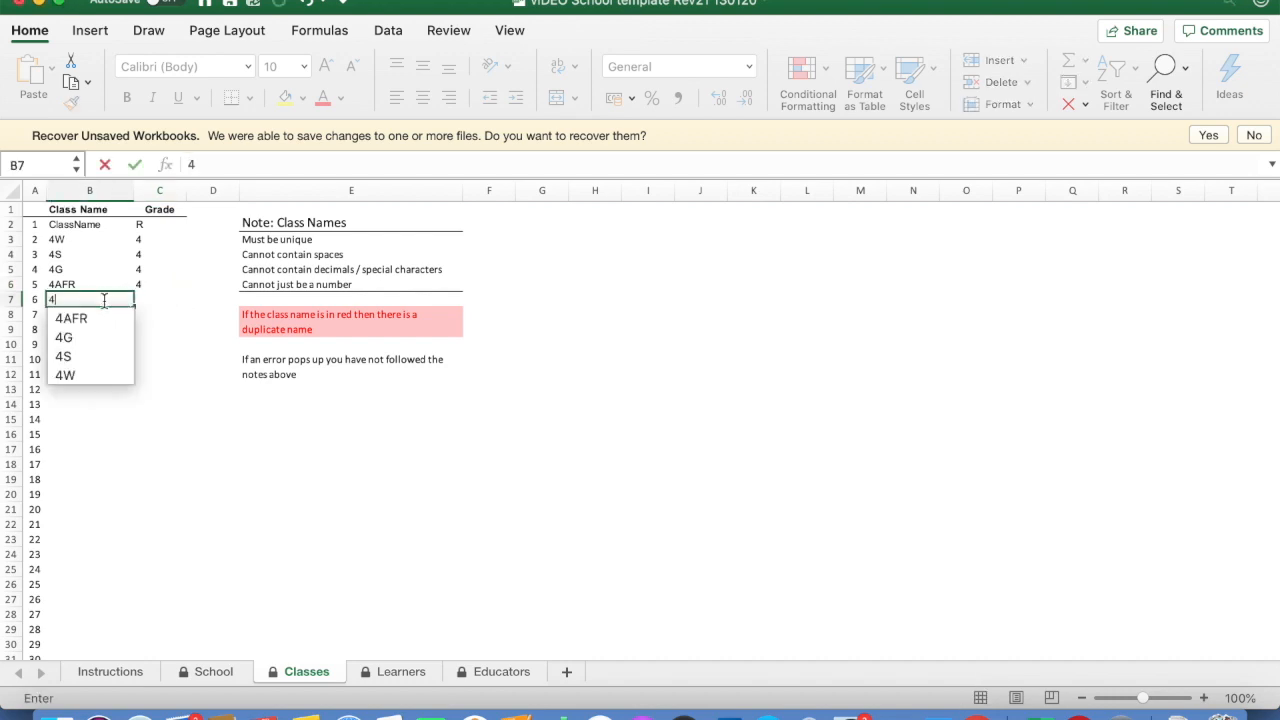
pyautogui.write('ZUL')
pyautogui.click(162, 300)
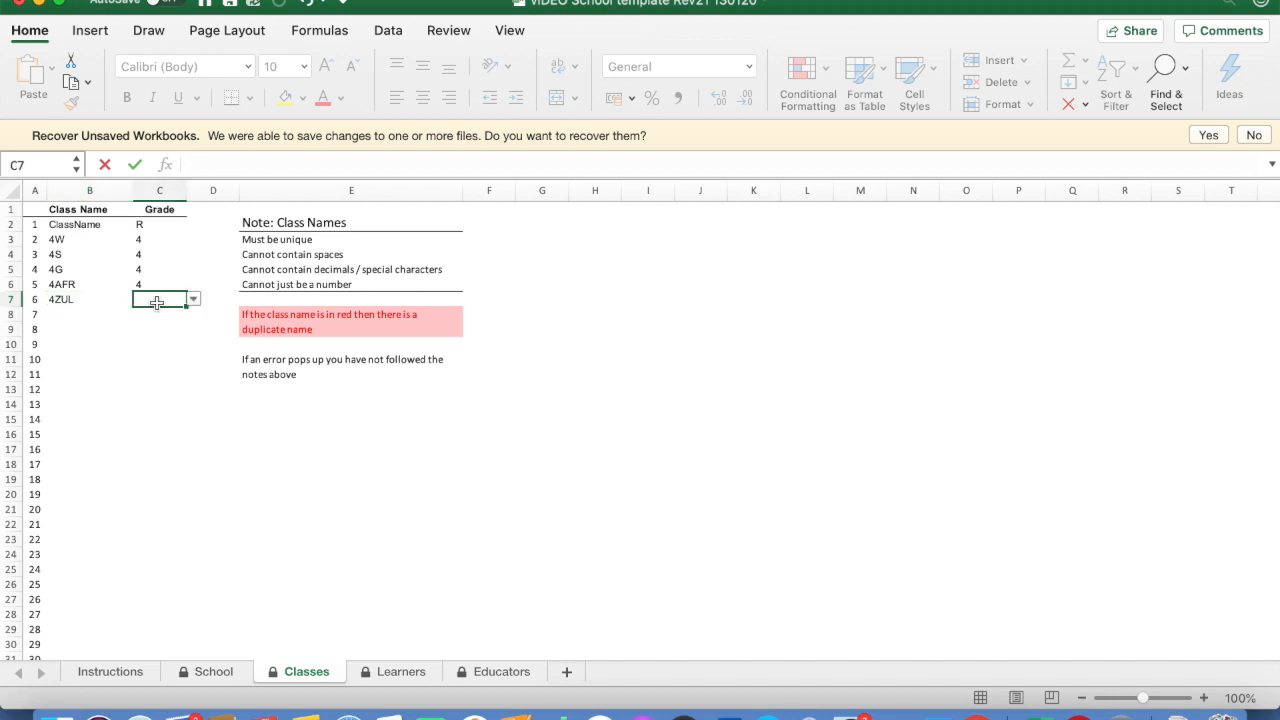
pyautogui.click(195, 300)
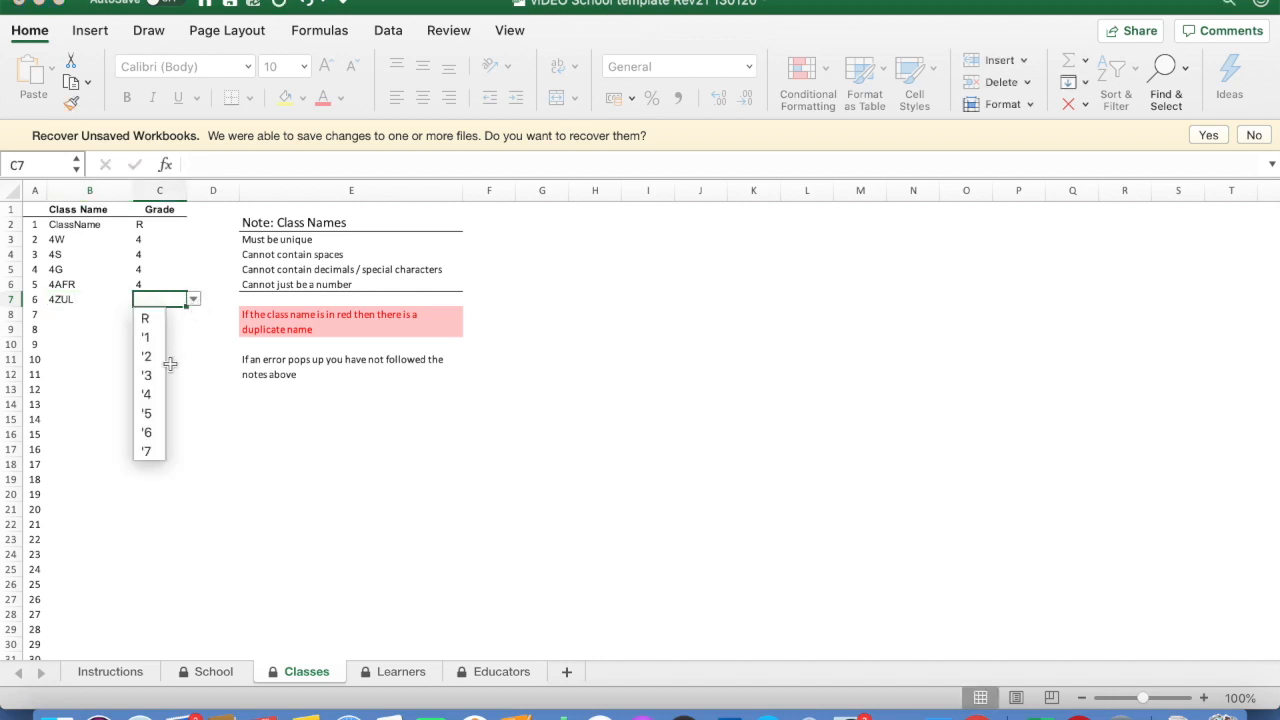
pyautogui.click(158, 393)
pyautogui.click(104, 339)
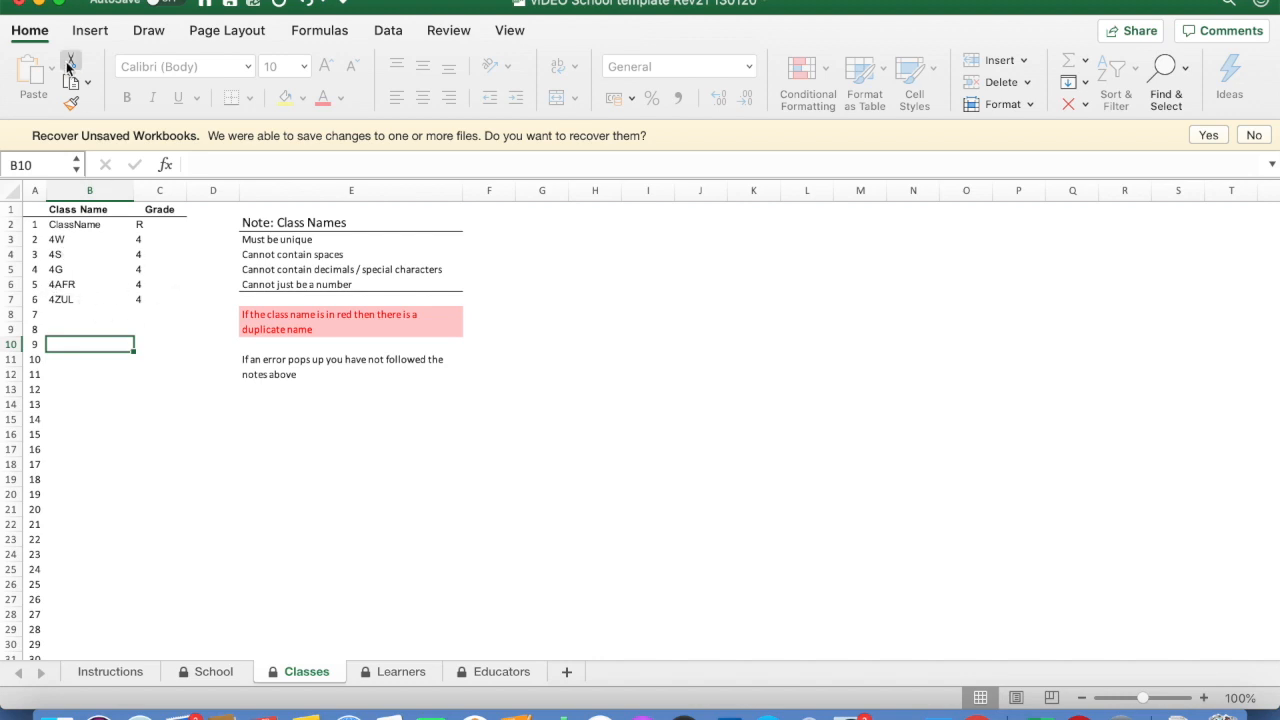
# Save the workbook and go to the Learners sheet
pyautogui.click(117, 1)
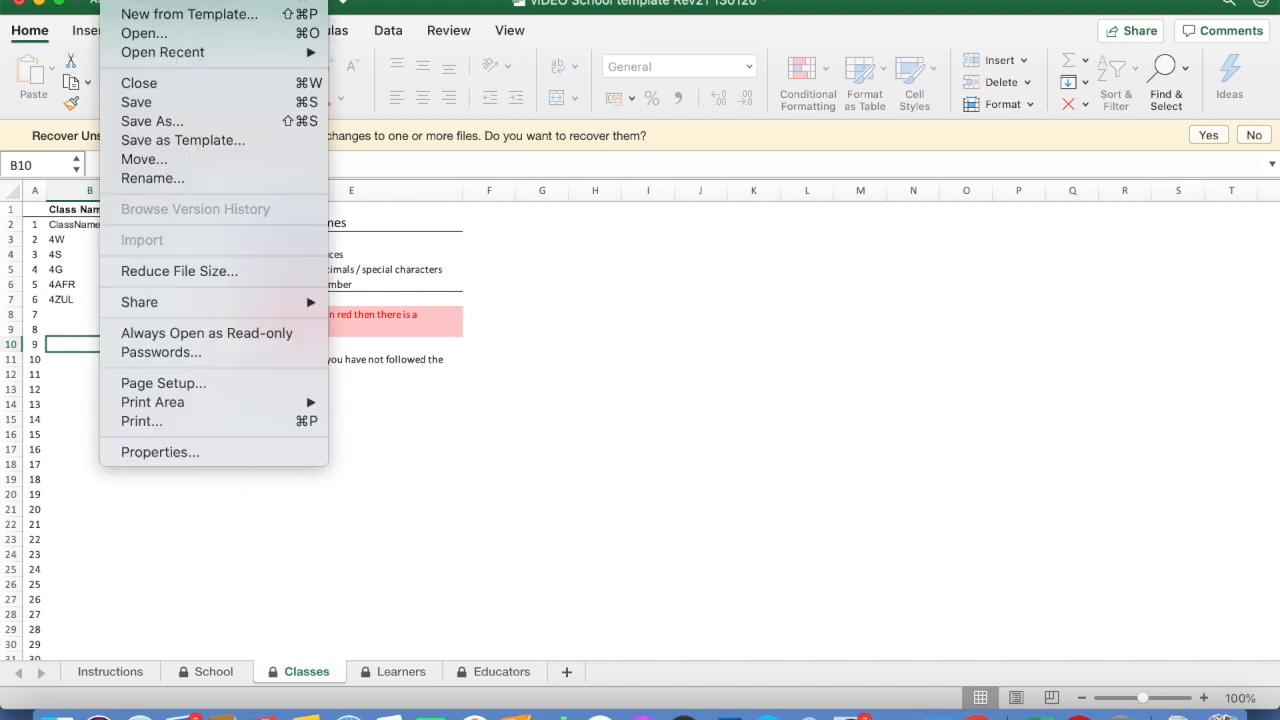
pyautogui.click(134, 103)
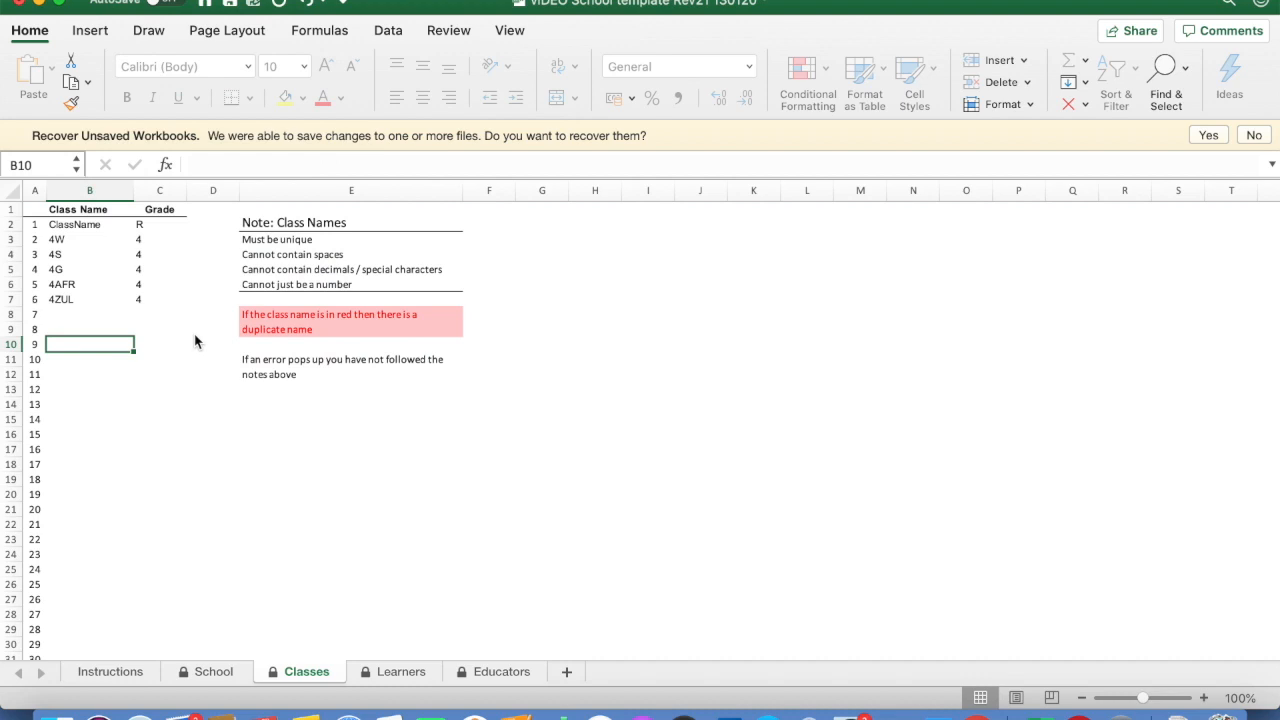
pyautogui.click(416, 675)
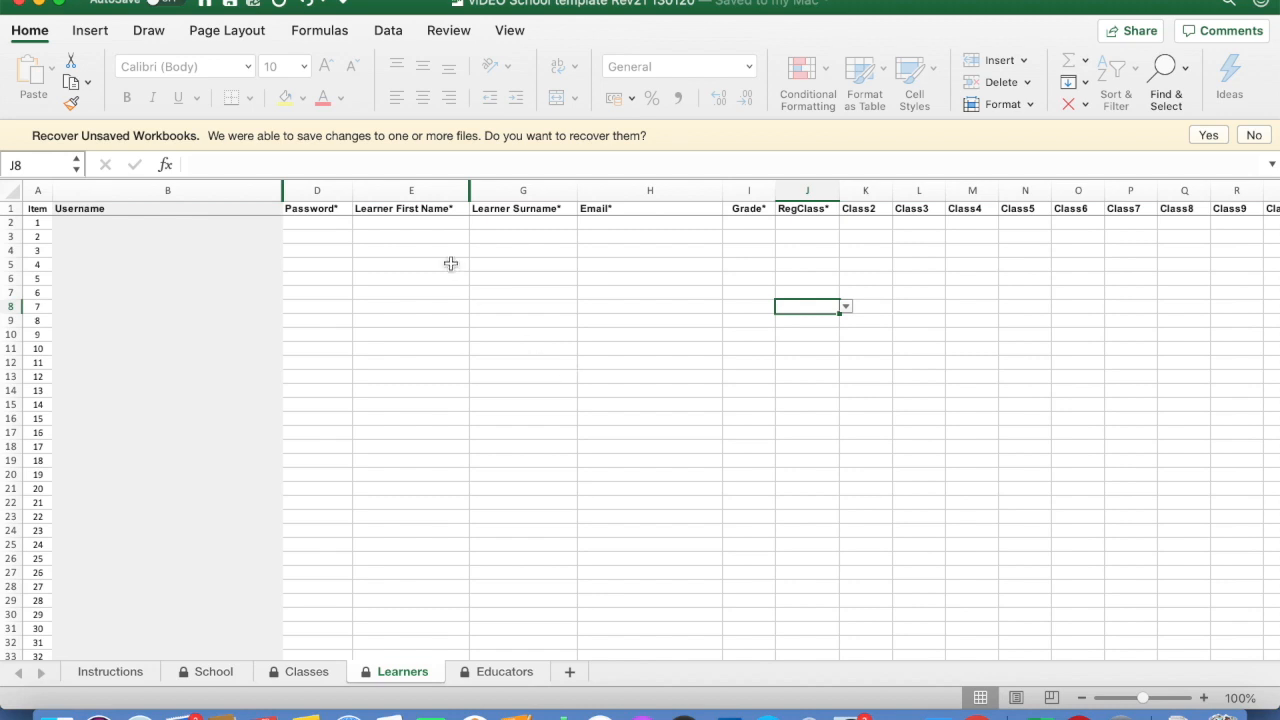
# Enter a sample learner's first name, surname and e-mail address in row 2
pyautogui.click(411, 226)
pyautogui.write('Tom')
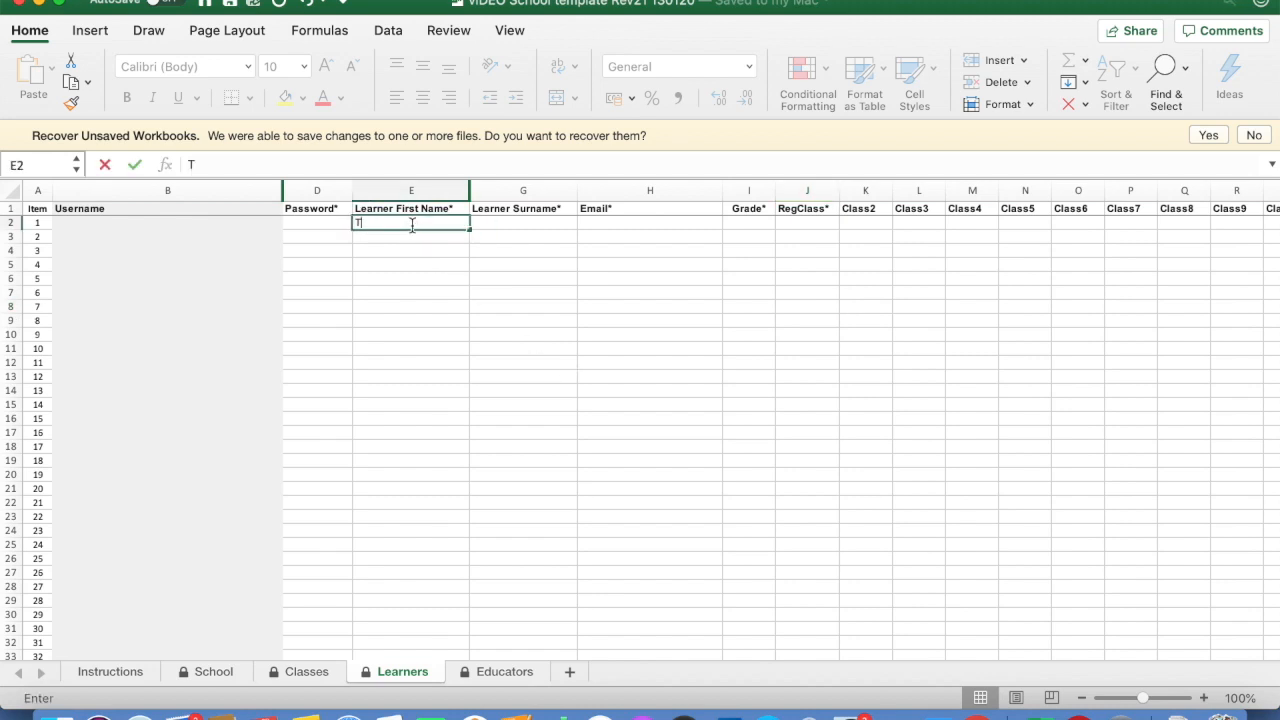
pyautogui.click(488, 224)
pyautogui.write('Thumb')
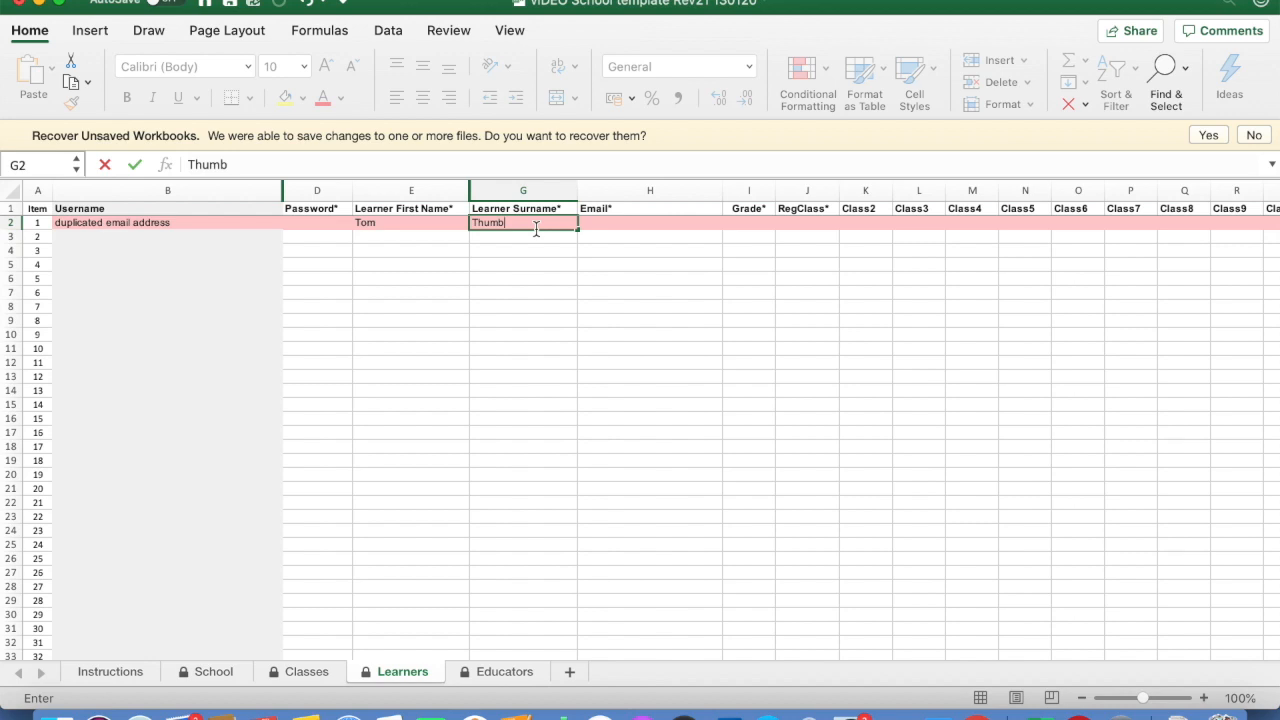
pyautogui.click(597, 226)
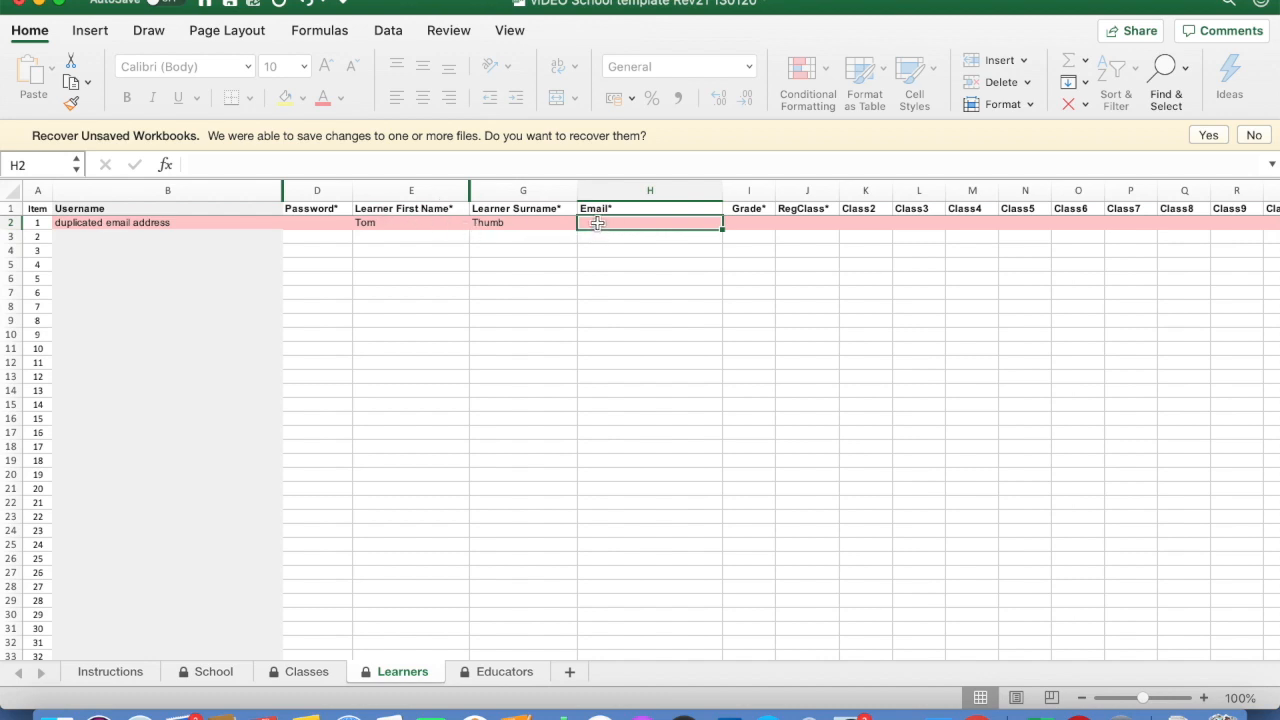
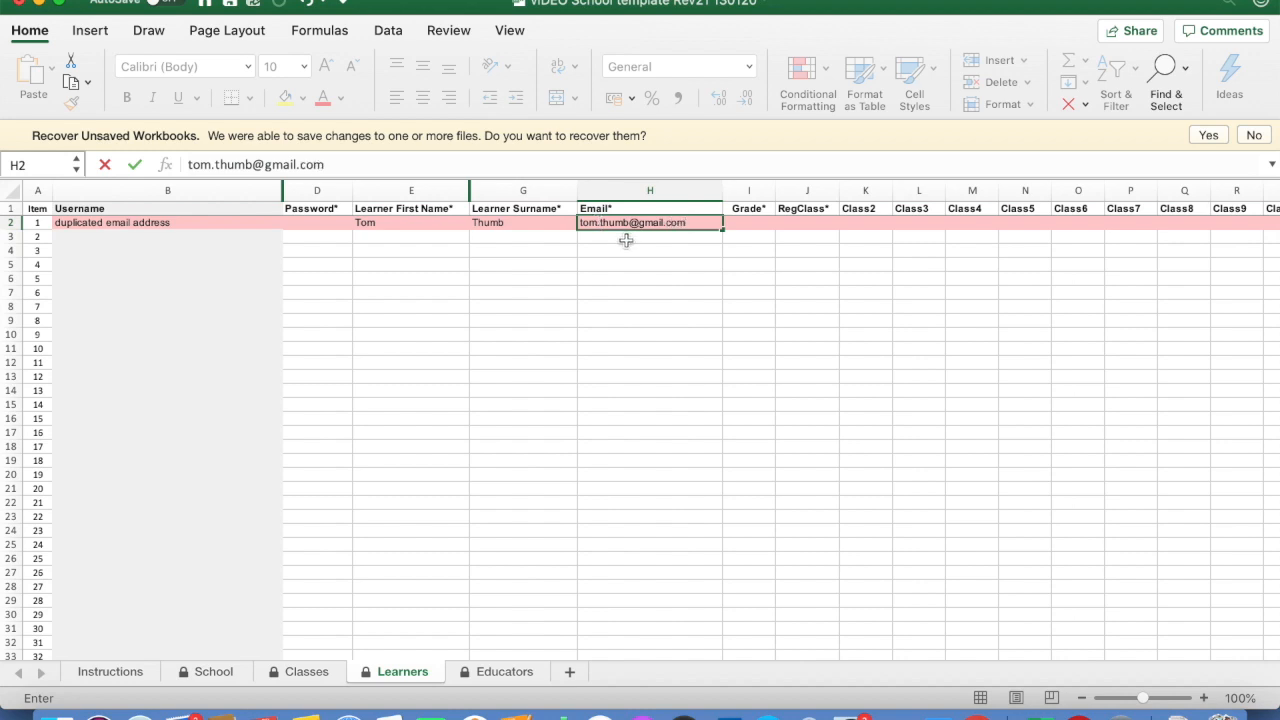
pyautogui.press('Return')
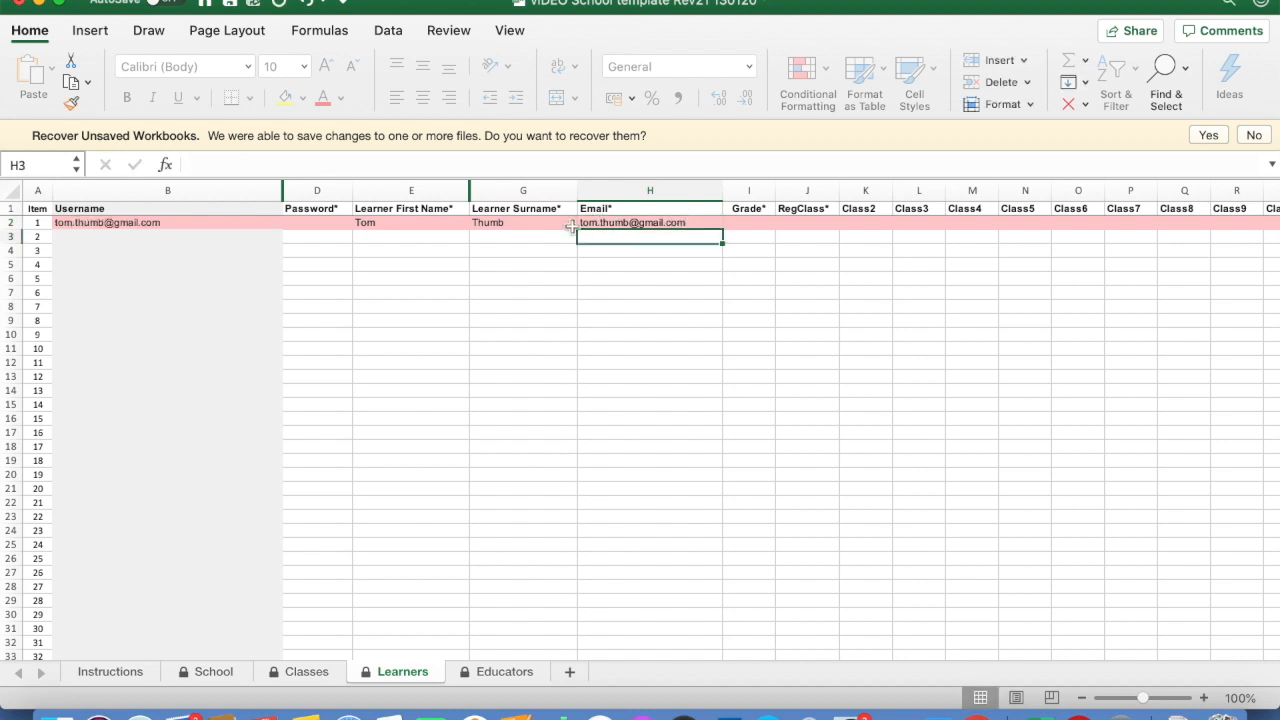
# Give the sample learner a password in D2
pyautogui.click(318, 224)
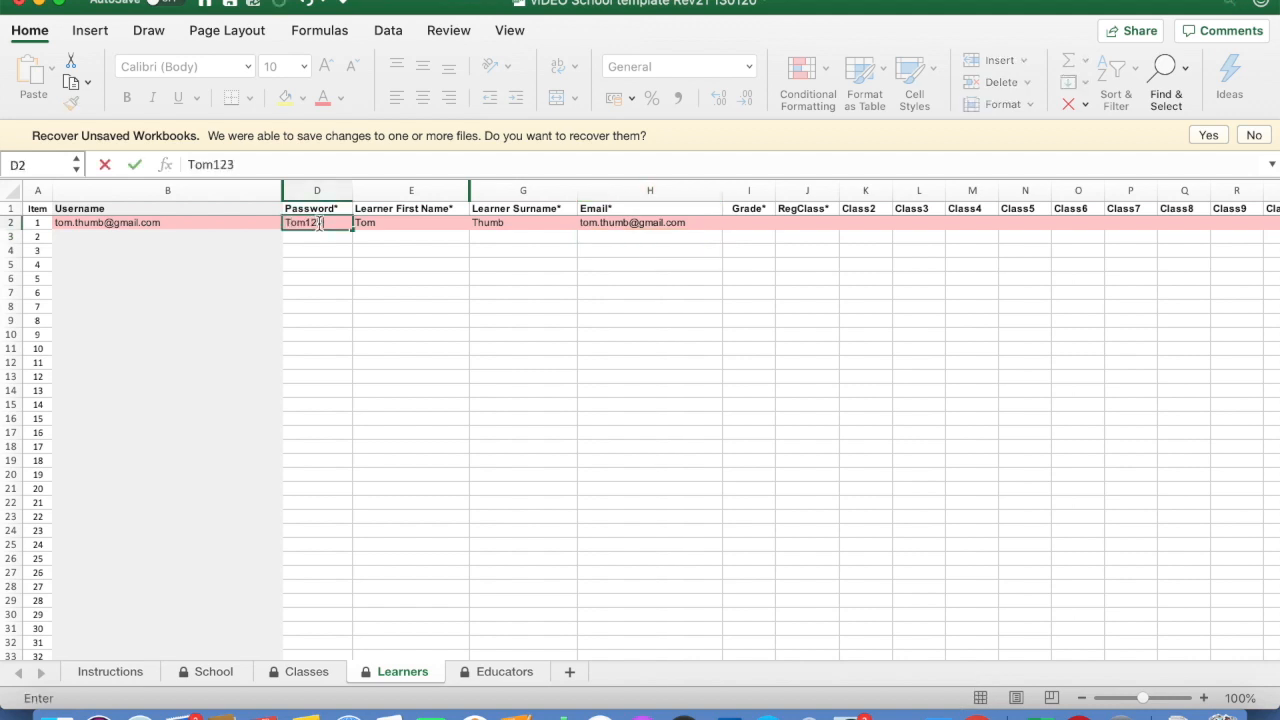
pyautogui.click(452, 266)
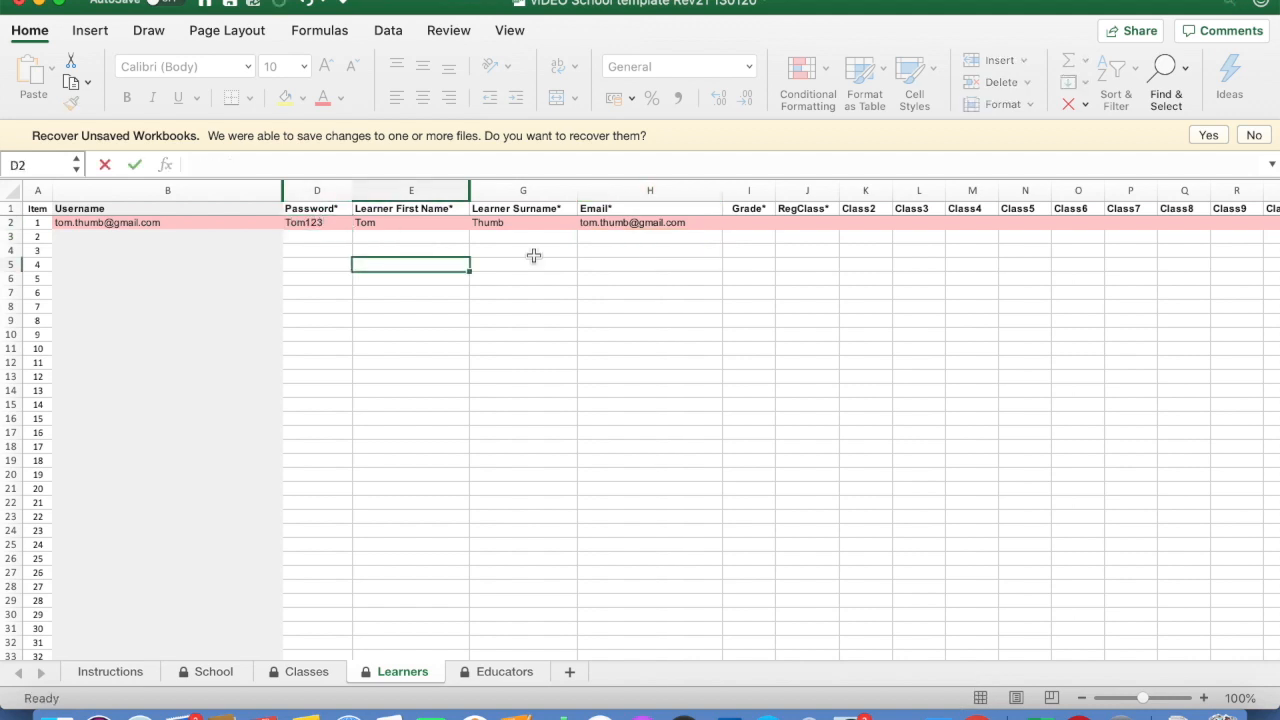
# Replace the learner's e-mail with 123456 so Username also shows 123456
pyautogui.click(620, 222)
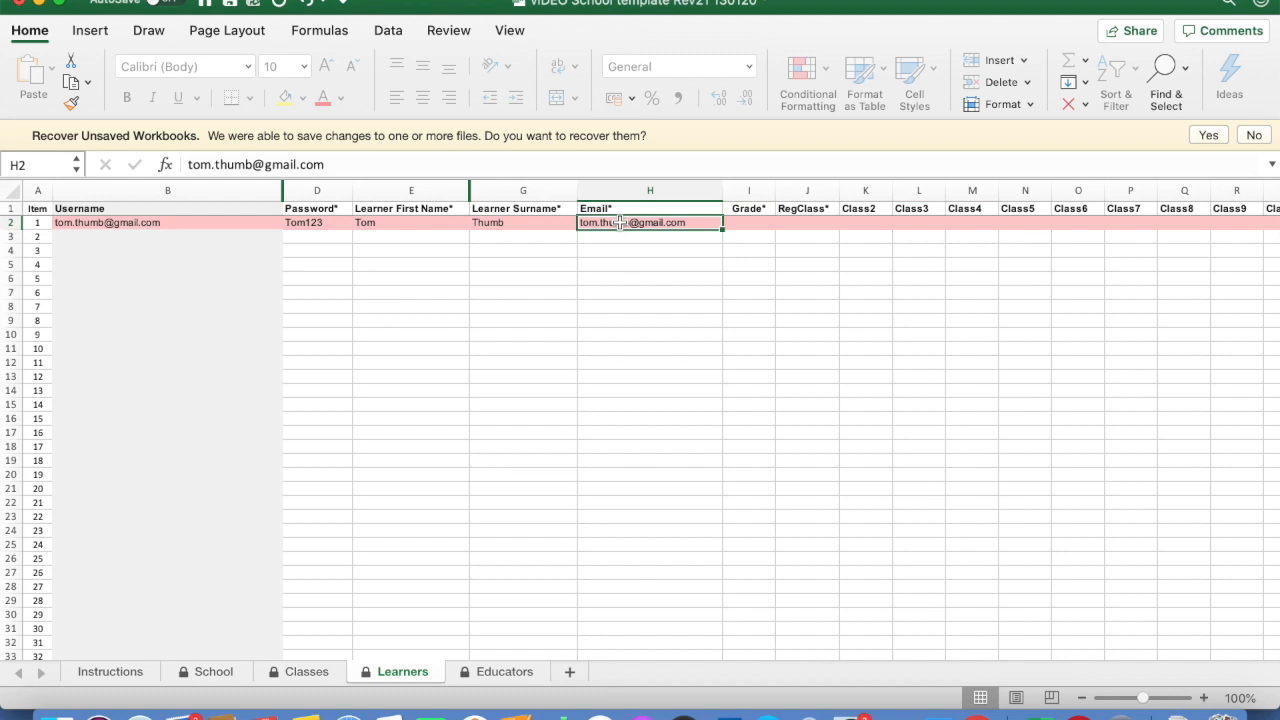
pyautogui.press('Delete')
pyautogui.write('1')
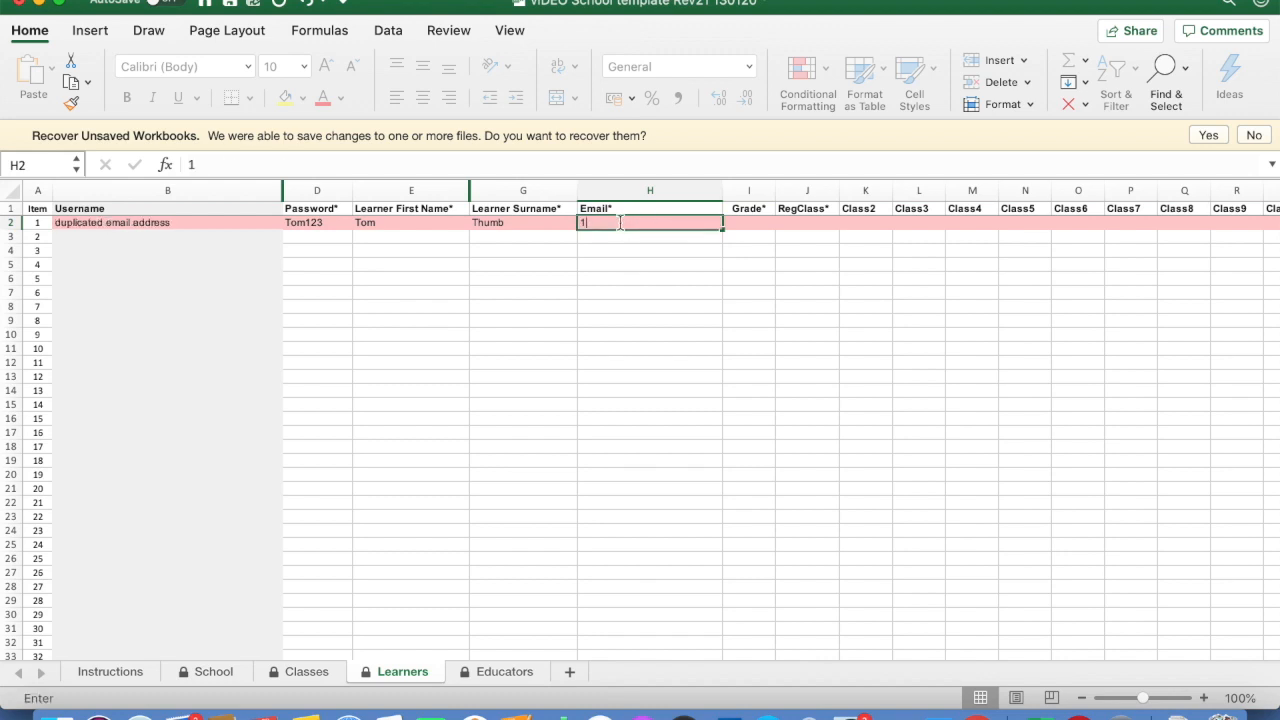
pyautogui.write('23456')
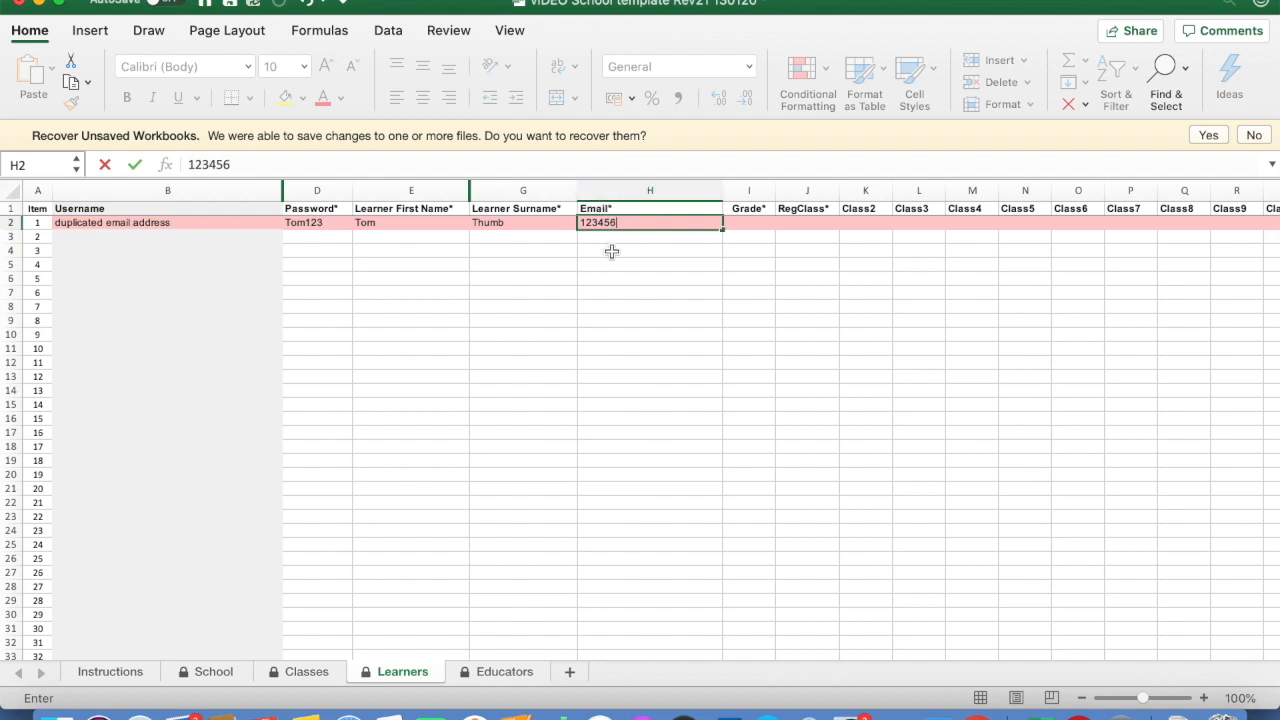
pyautogui.click(611, 251)
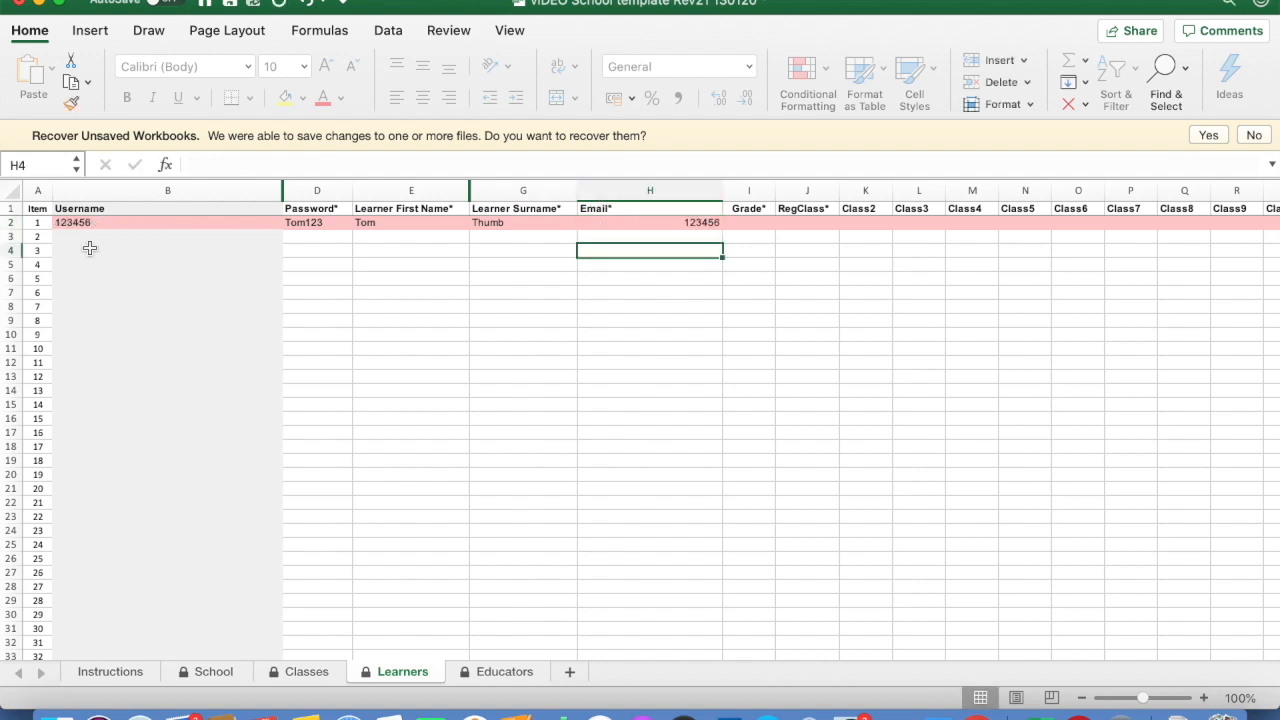
pyautogui.click(627, 224)
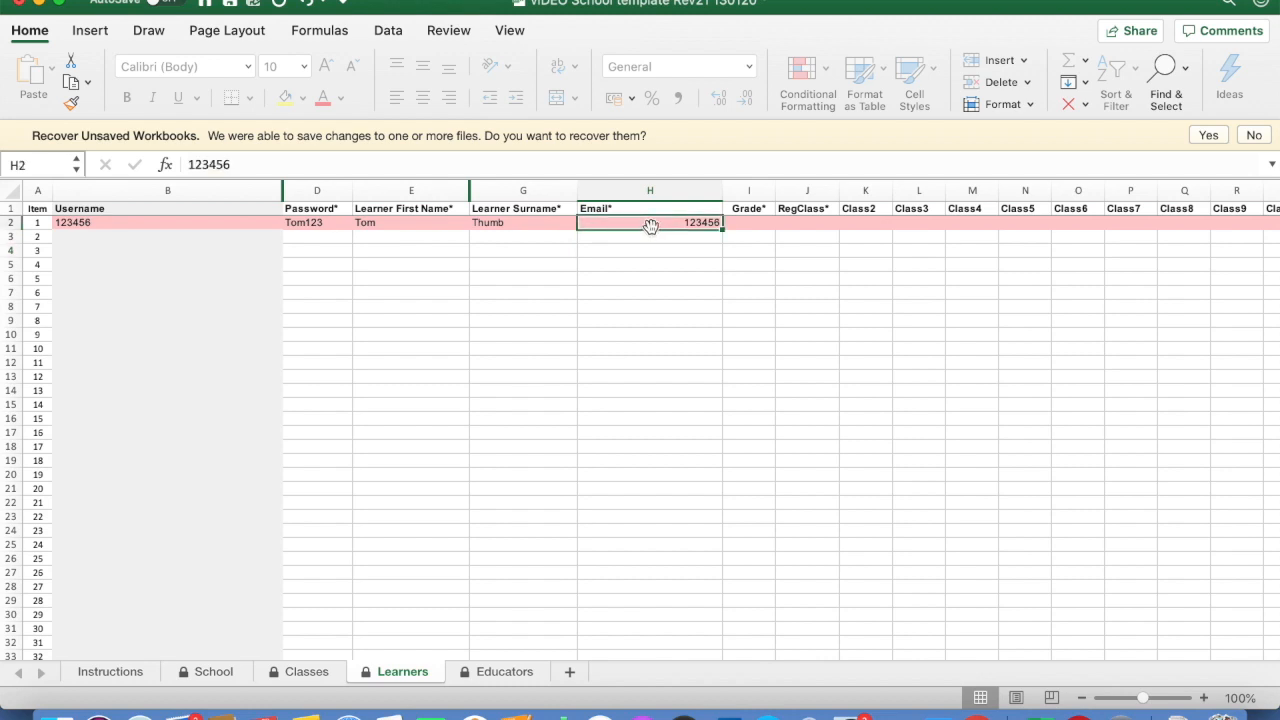
pyautogui.click(752, 224)
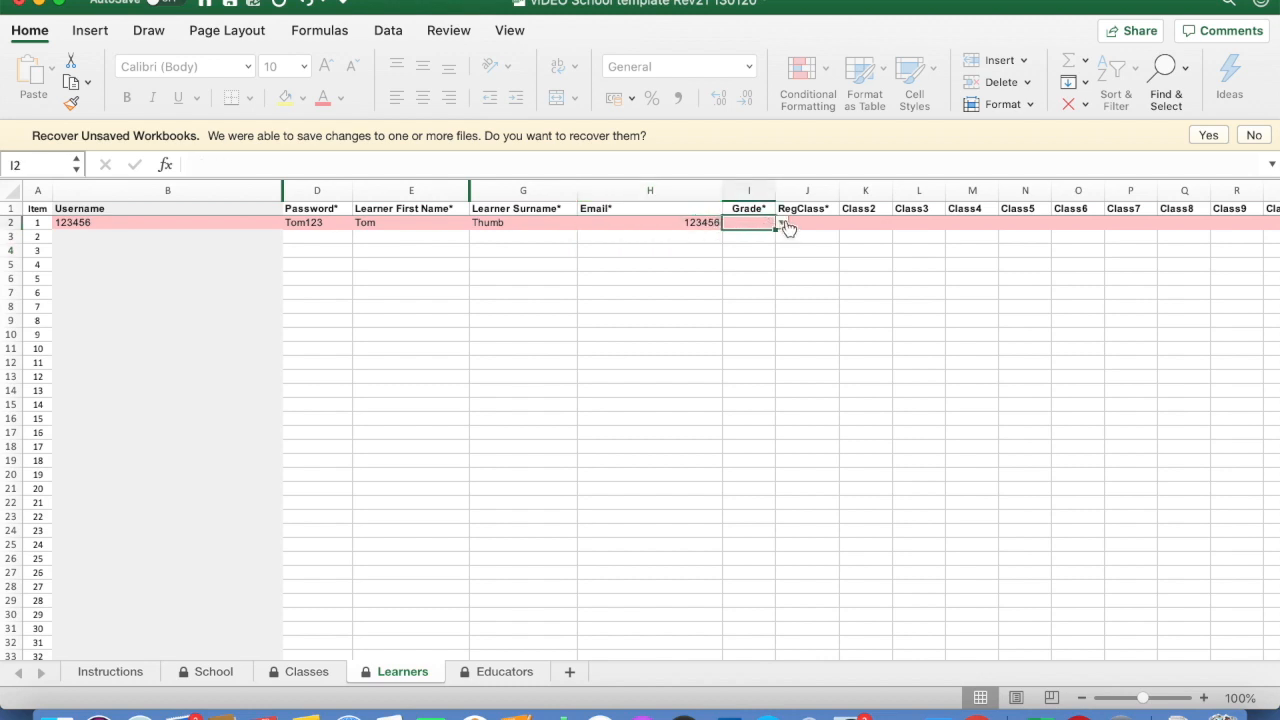
# Give the learner grade 4, RegClass 4W and Class2 4AFR, then save the workbook
pyautogui.click(783, 222)
pyautogui.click(740, 316)
pyautogui.click(824, 224)
pyautogui.click(845, 222)
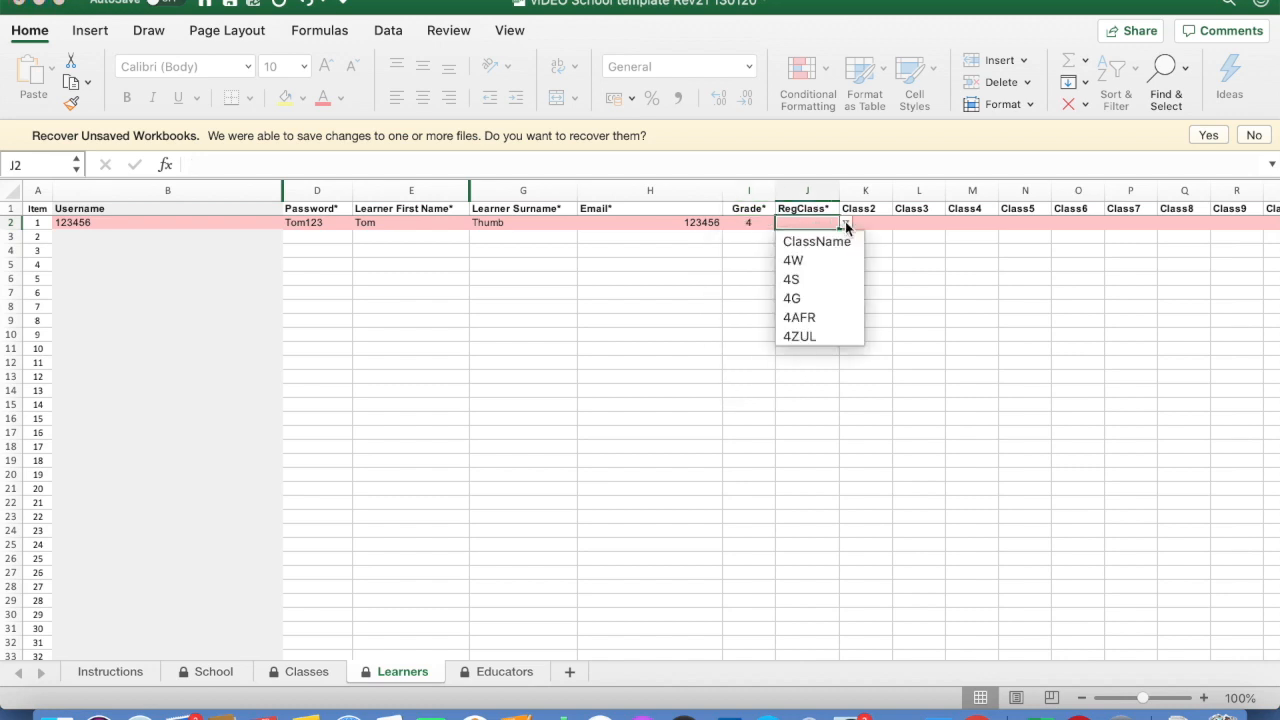
pyautogui.click(820, 260)
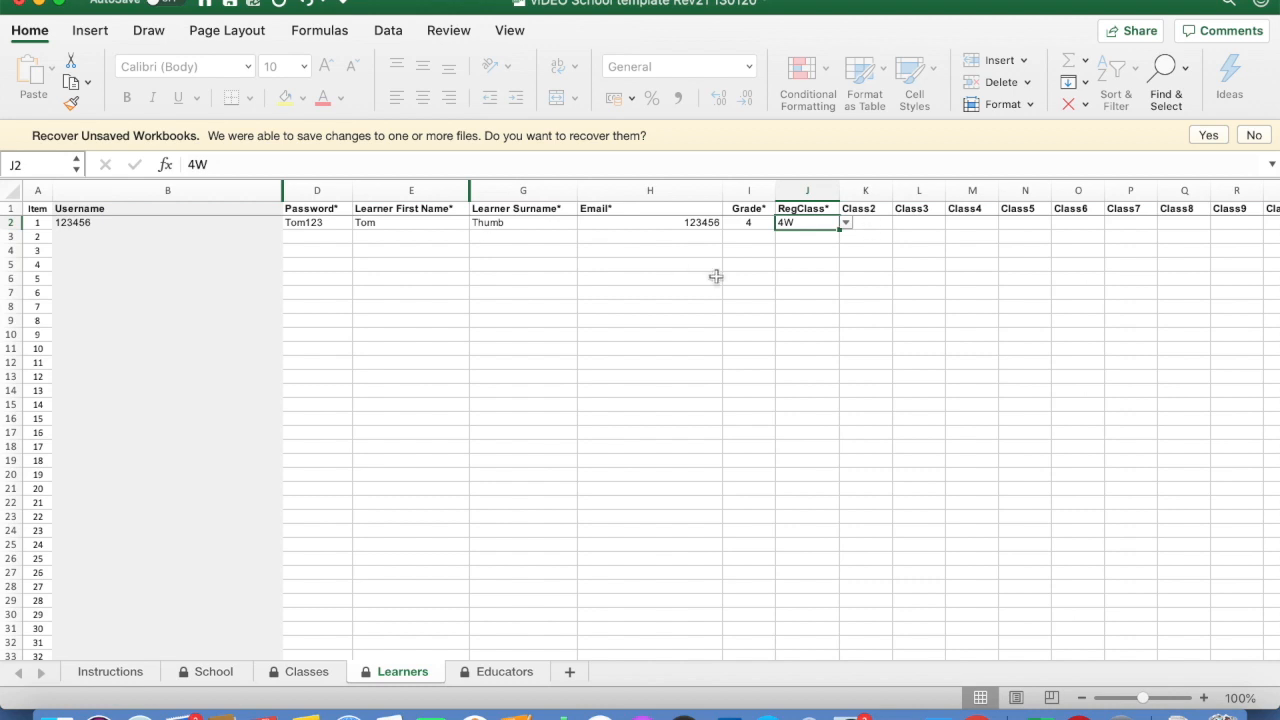
pyautogui.click(866, 224)
pyautogui.click(899, 224)
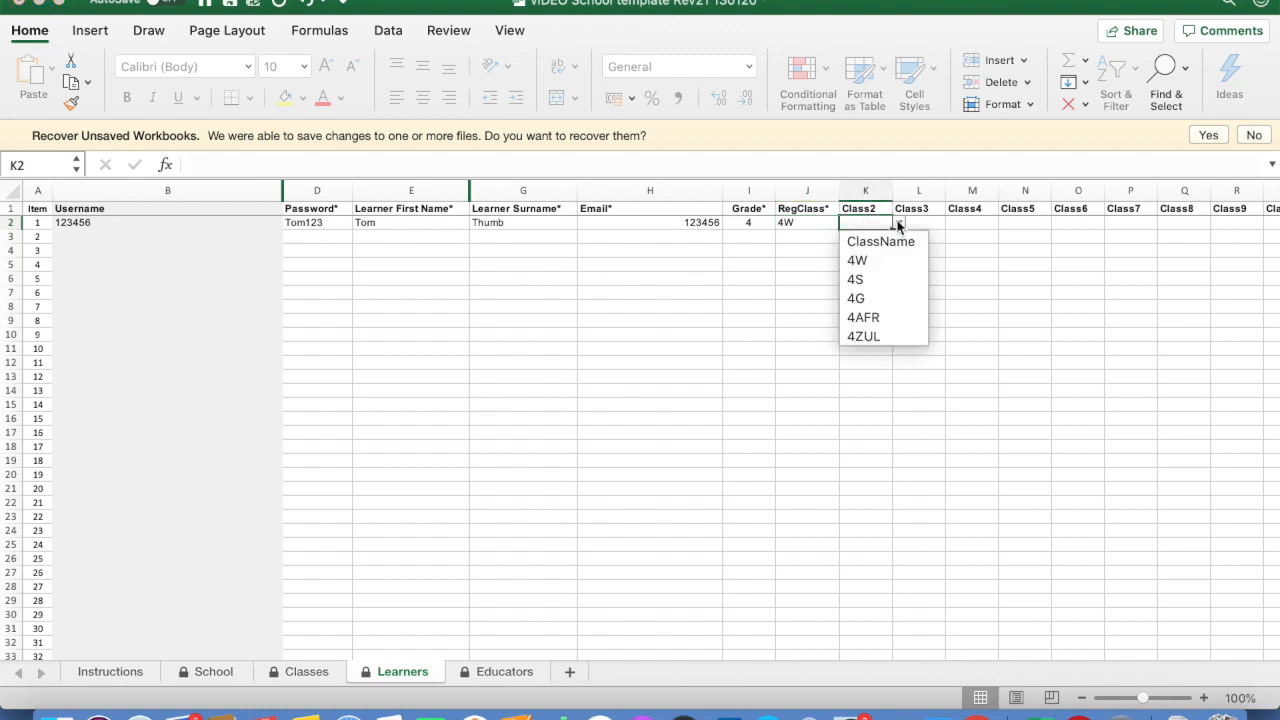
pyautogui.click(865, 317)
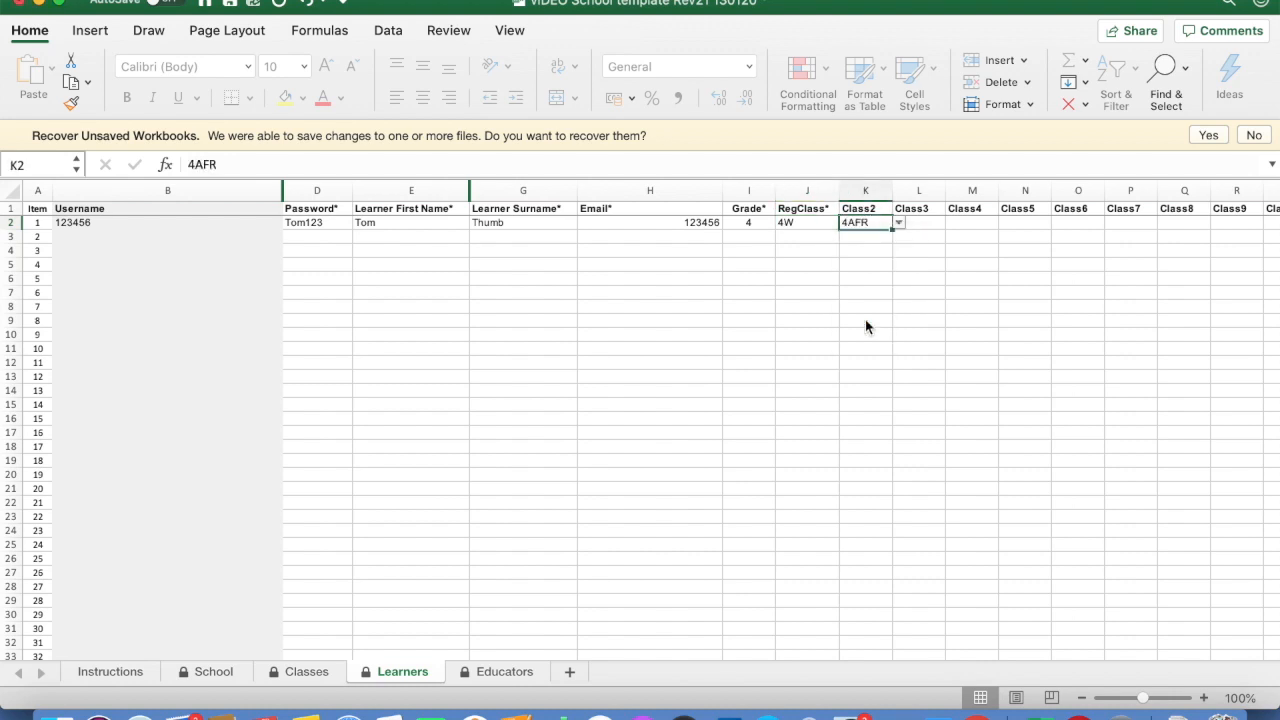
pyautogui.click(865, 319)
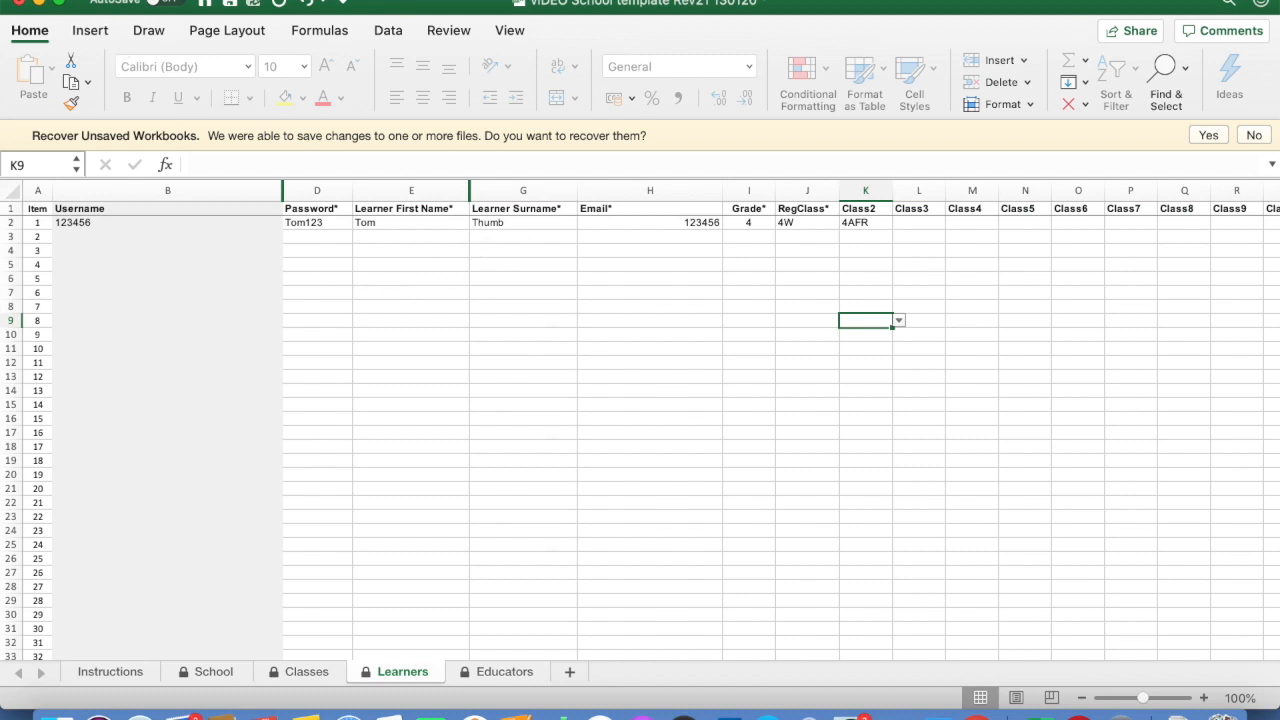
pyautogui.click(123, 4)
pyautogui.click(140, 102)
# On the Educators sheet, enter a sample educator's e-mail address as the username in B2
pyautogui.click(497, 673)
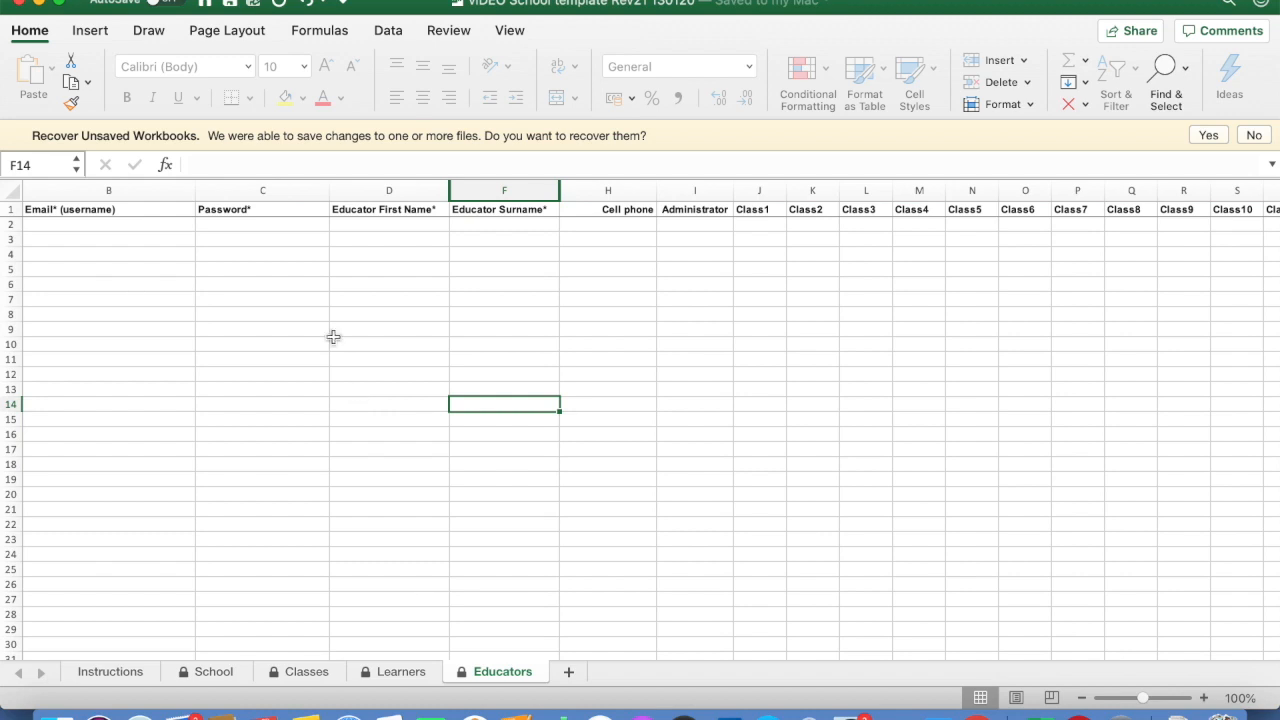
pyautogui.click(137, 231)
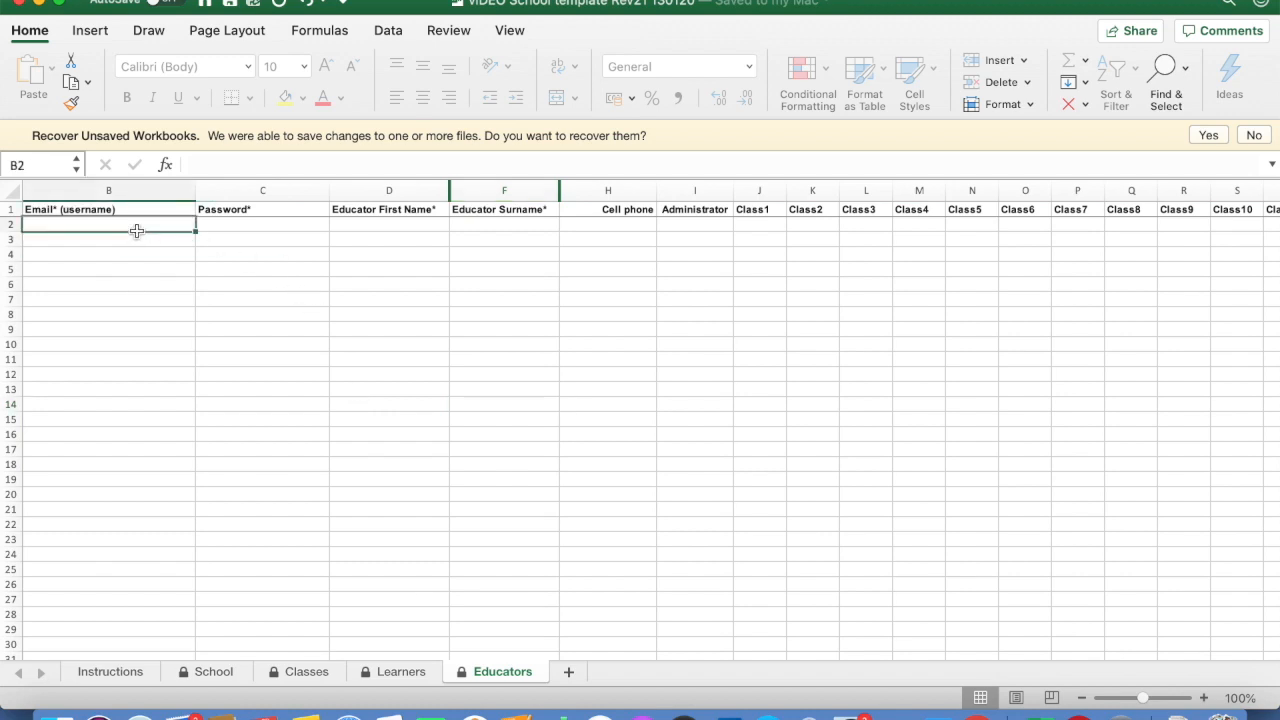
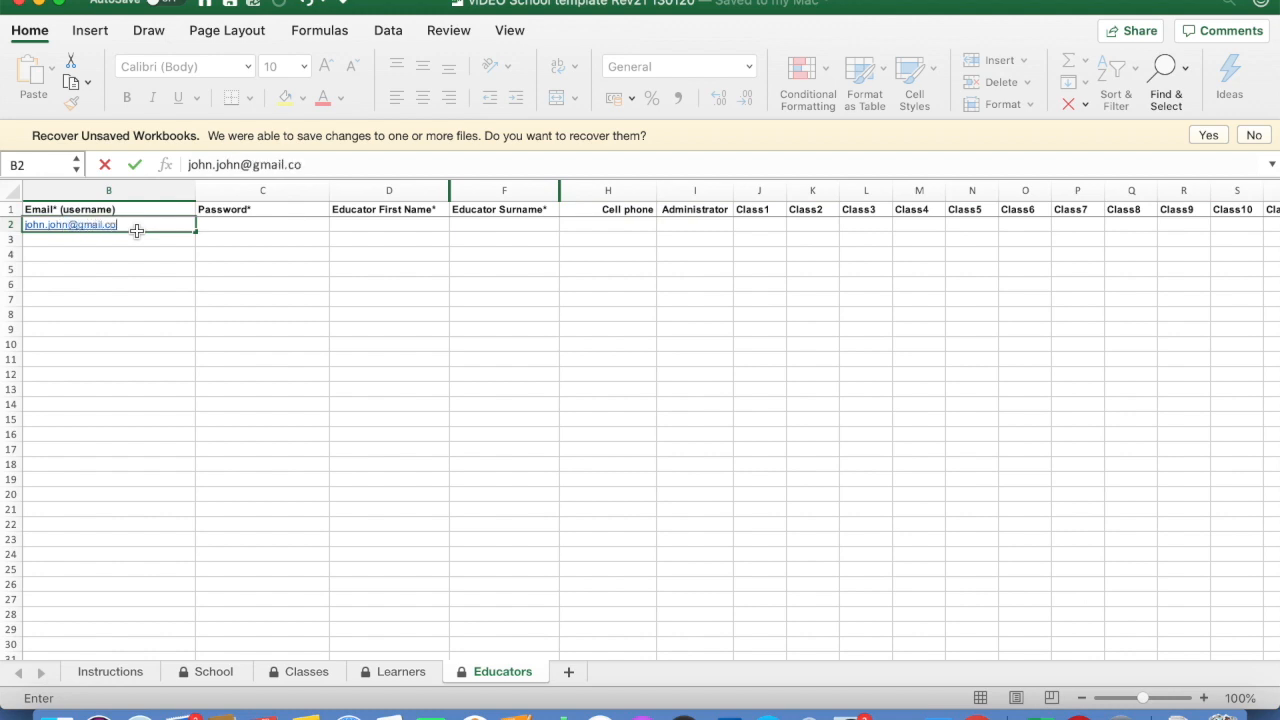
pyautogui.click(212, 227)
# Enter the educator's first name in D2 and surname in F2
pyautogui.click(363, 223)
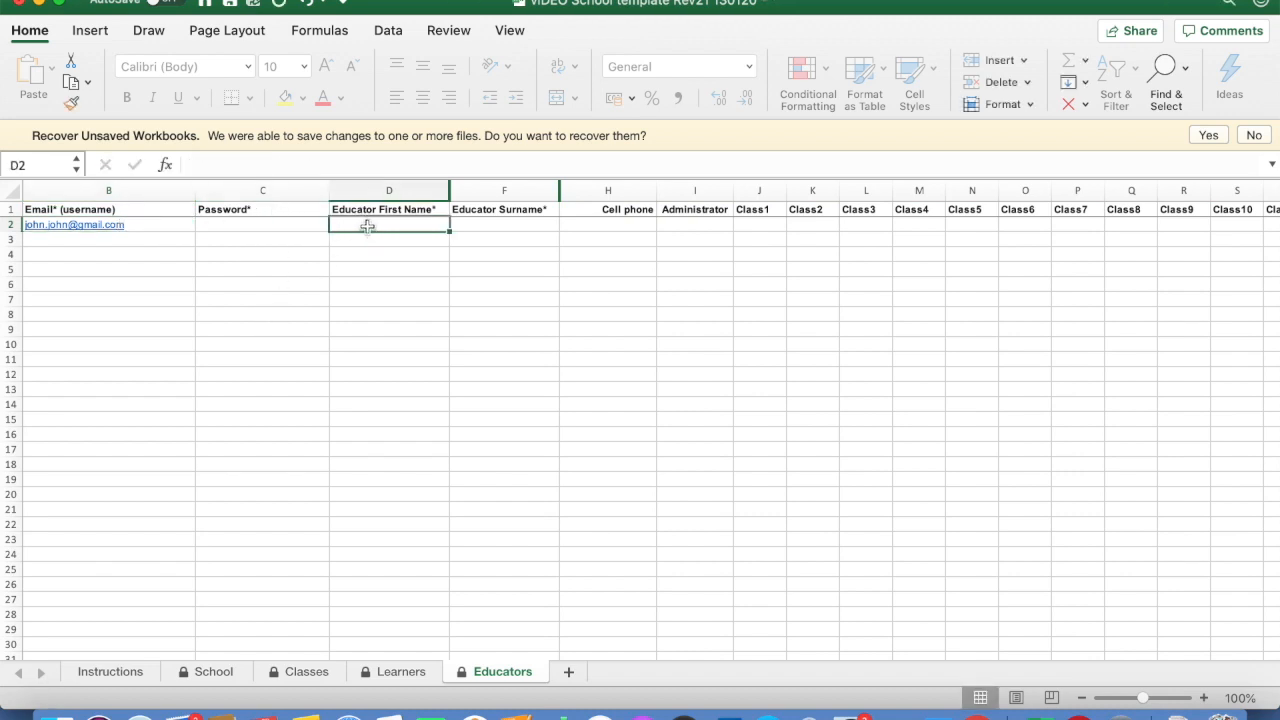
pyautogui.write('John')
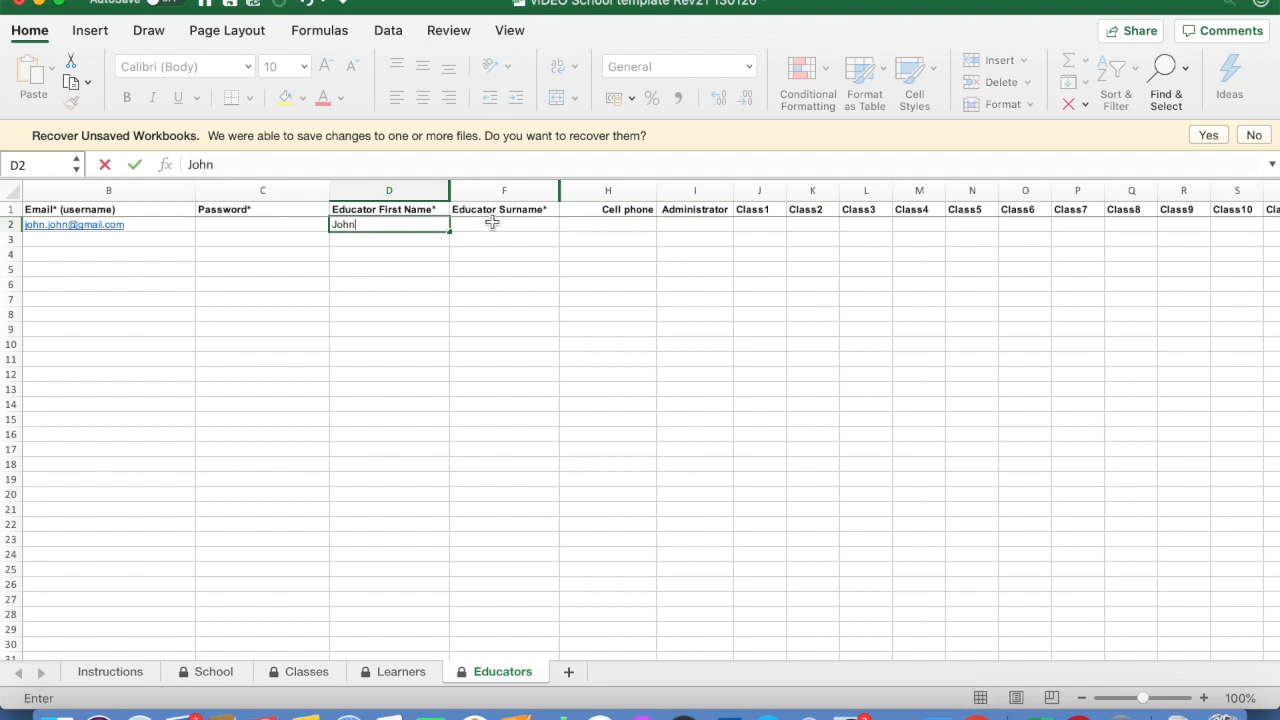
pyautogui.click(492, 223)
pyautogui.write('John')
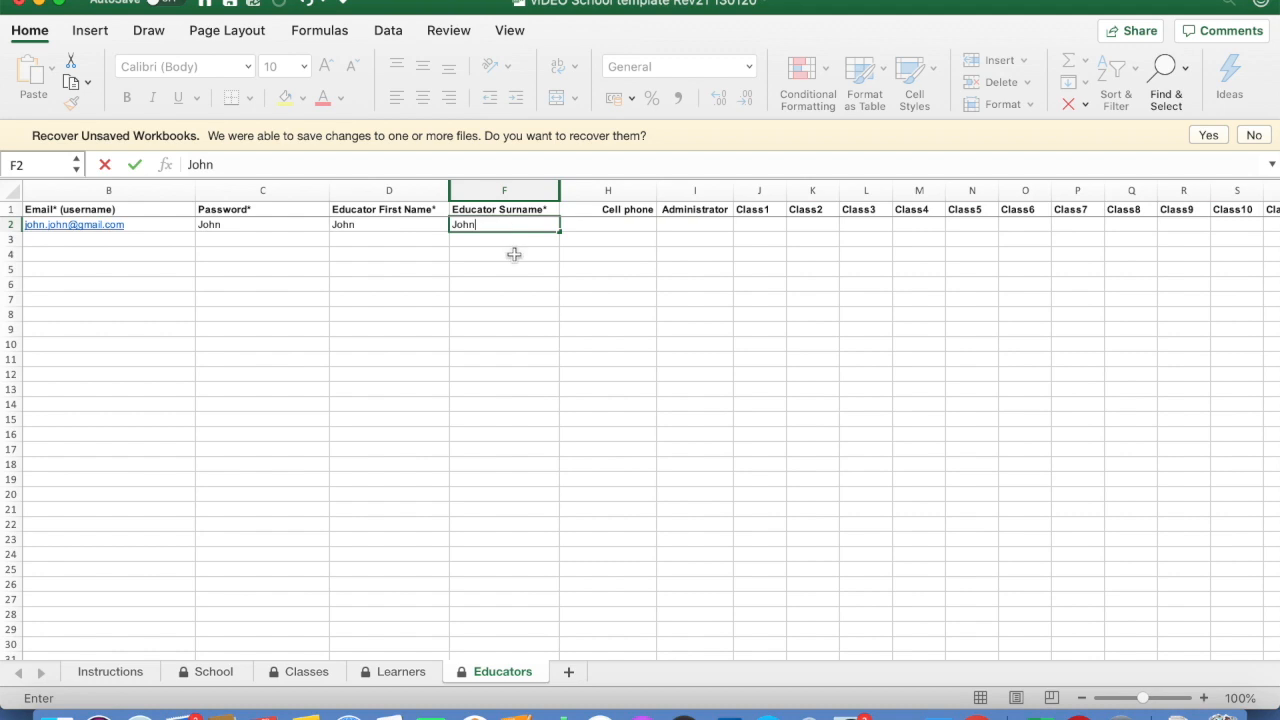
pyautogui.click(515, 259)
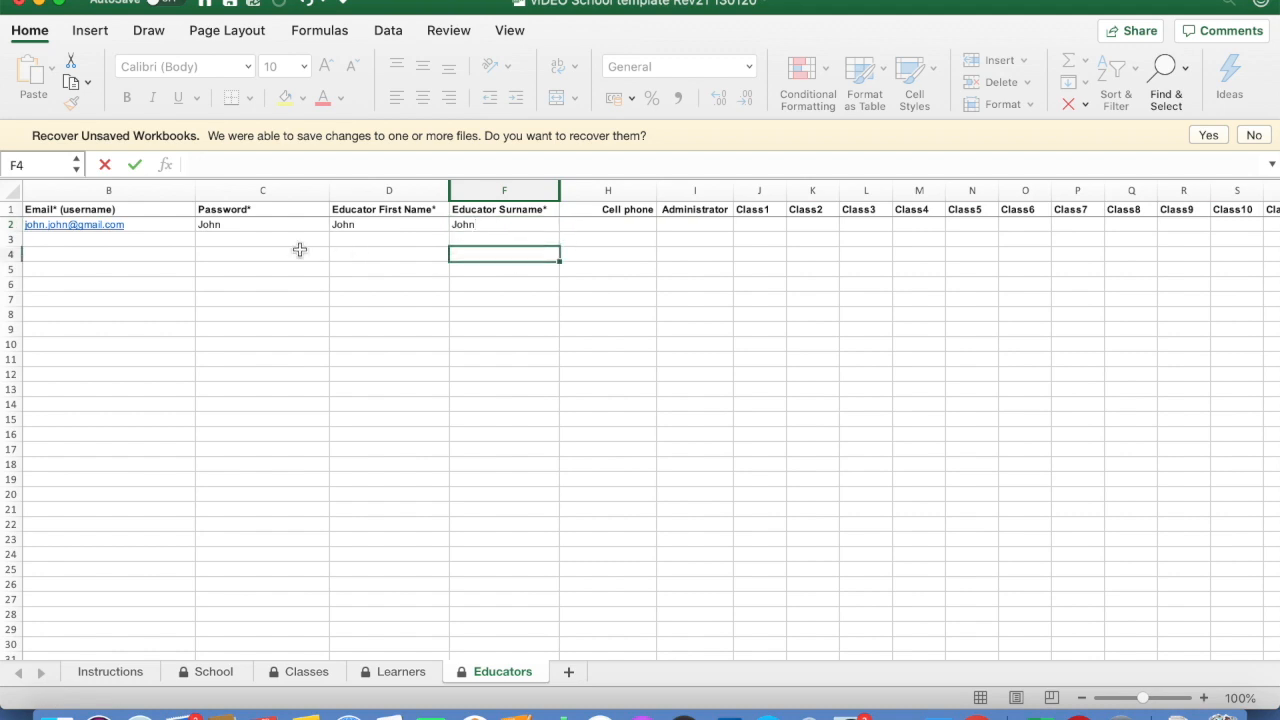
pyautogui.click(229, 224)
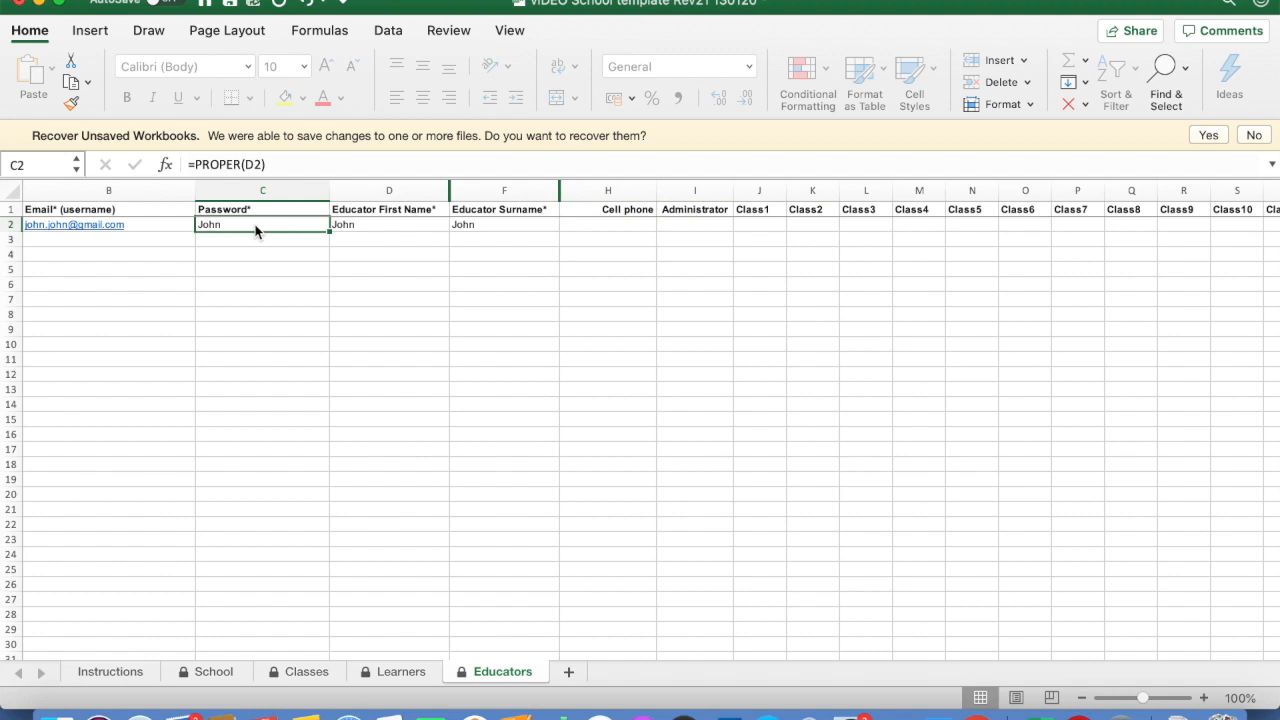
pyautogui.click(363, 228)
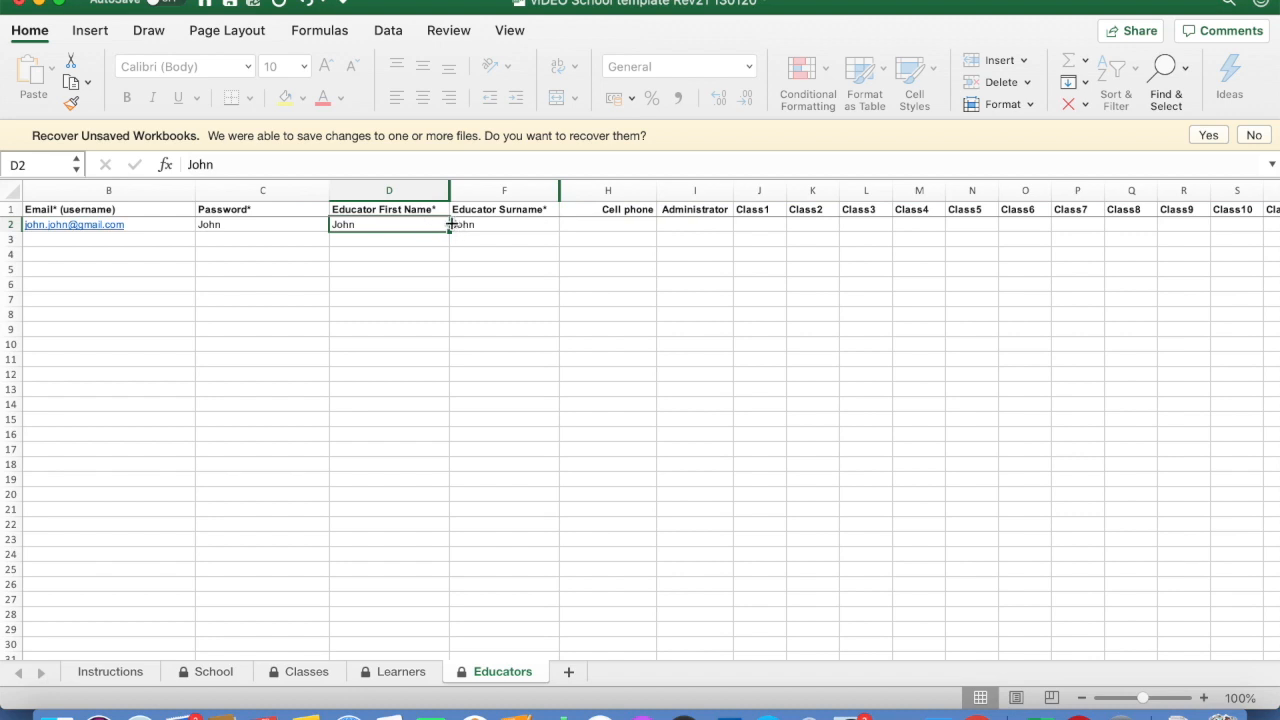
pyautogui.click(185, 164)
pyautogui.write('nn')
pyautogui.press('BackSpace')
pyautogui.press('BackSpace')
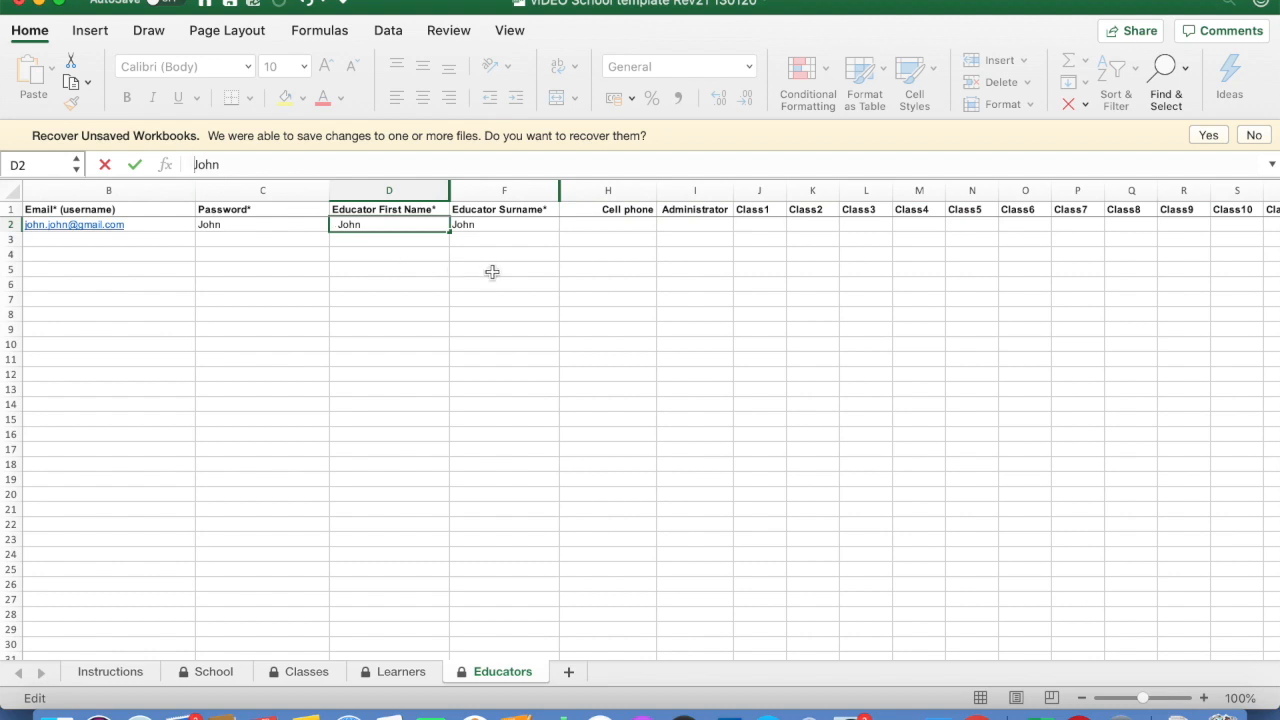
pyautogui.click(493, 271)
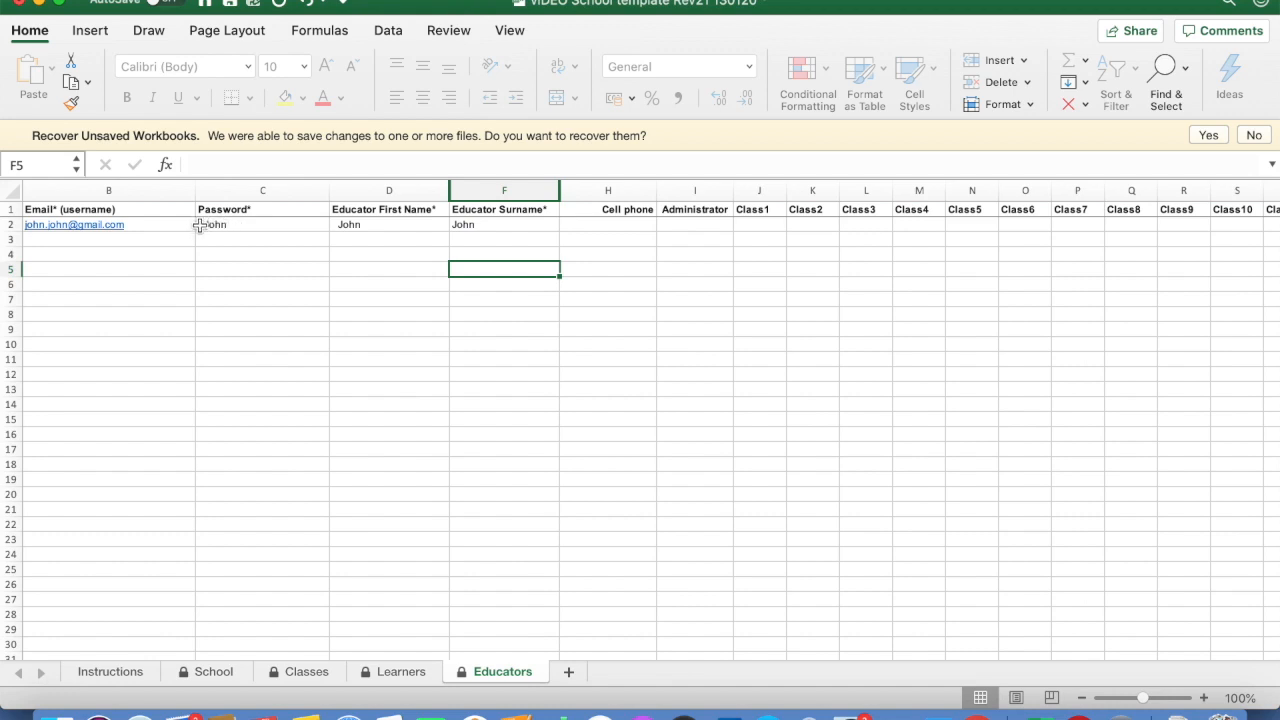
pyautogui.click(336, 225)
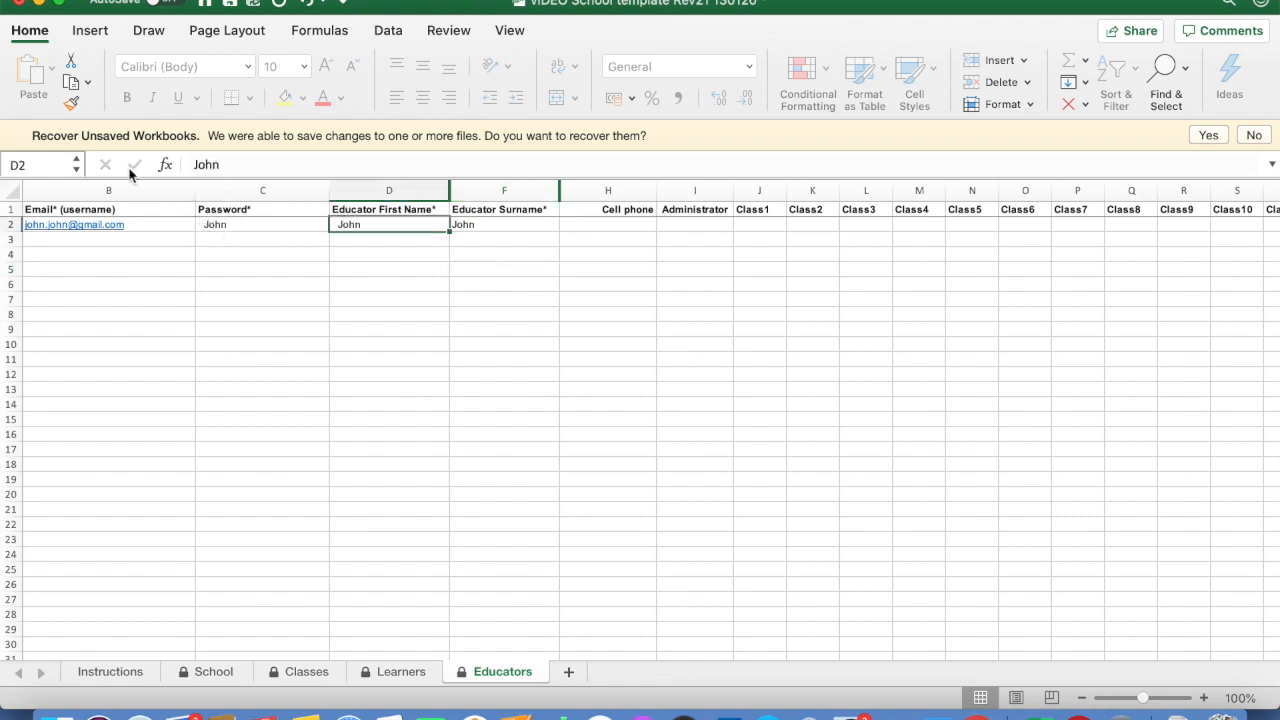
pyautogui.click(191, 164)
pyautogui.click(500, 284)
pyautogui.click(495, 228)
pyautogui.click(579, 229)
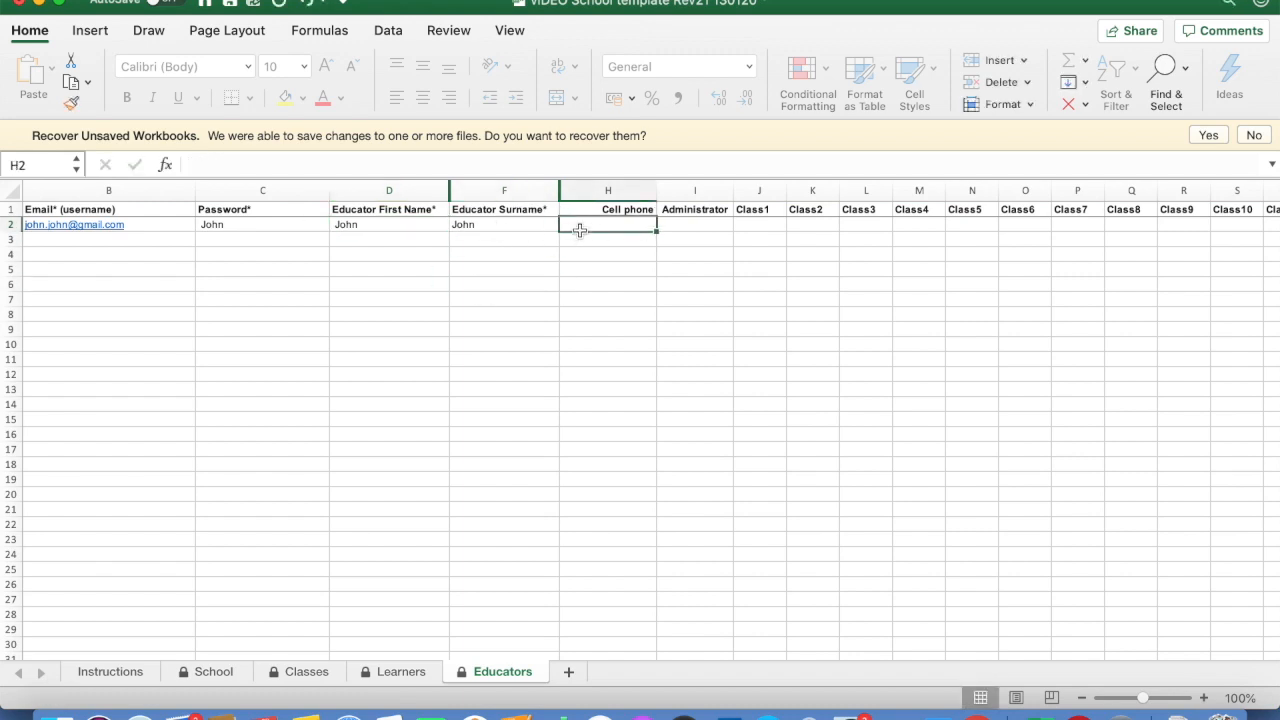
# Set the sample educator's Administrator cell I2 to No from its dropdown
pyautogui.click(680, 229)
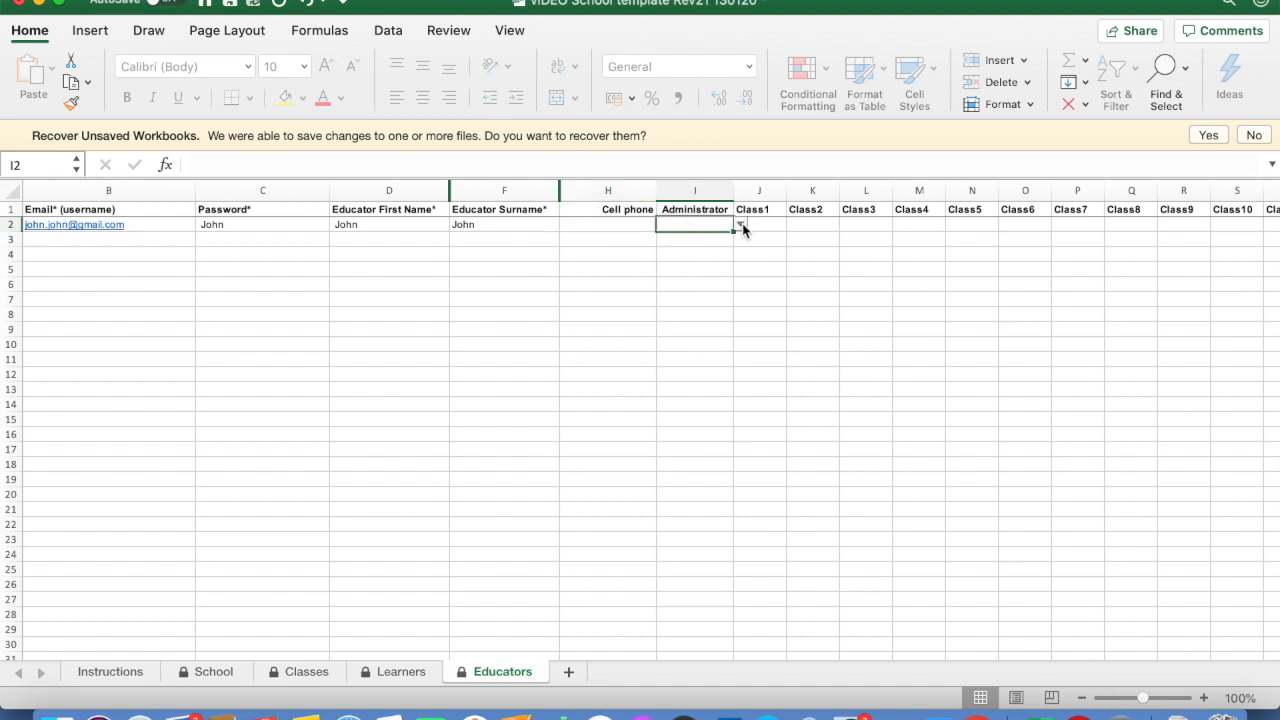
pyautogui.click(741, 227)
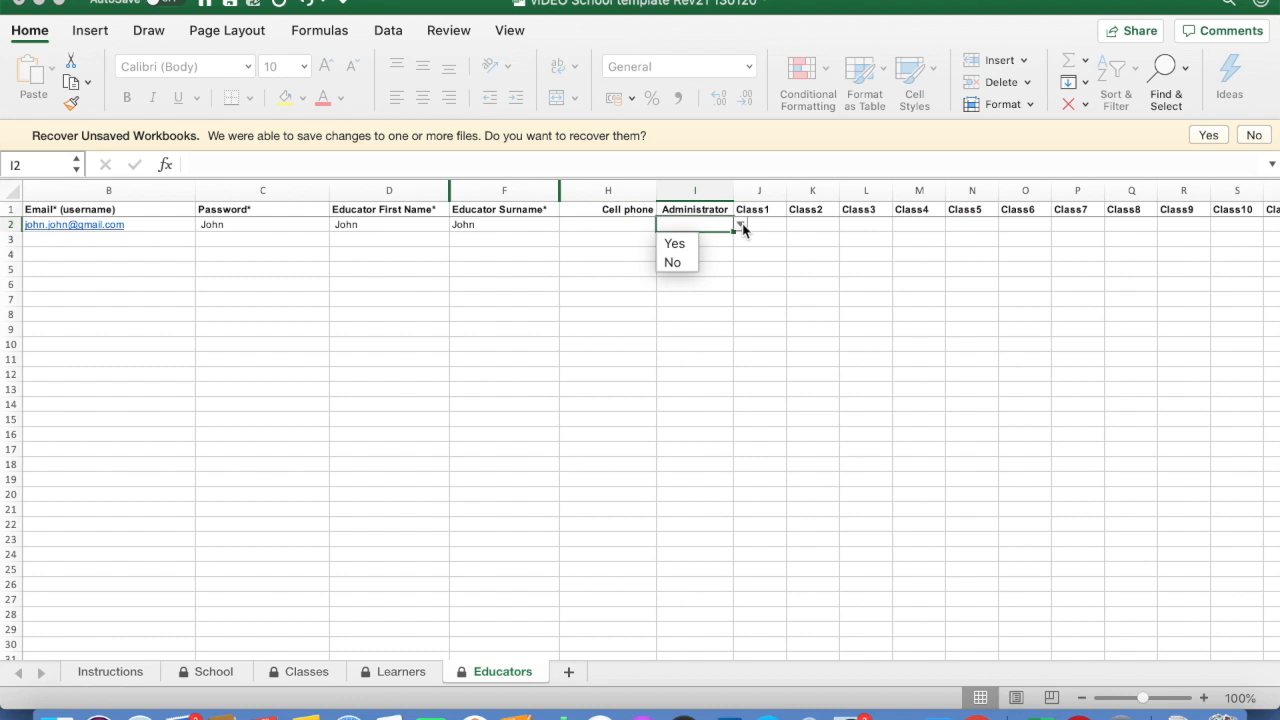
pyautogui.click(683, 264)
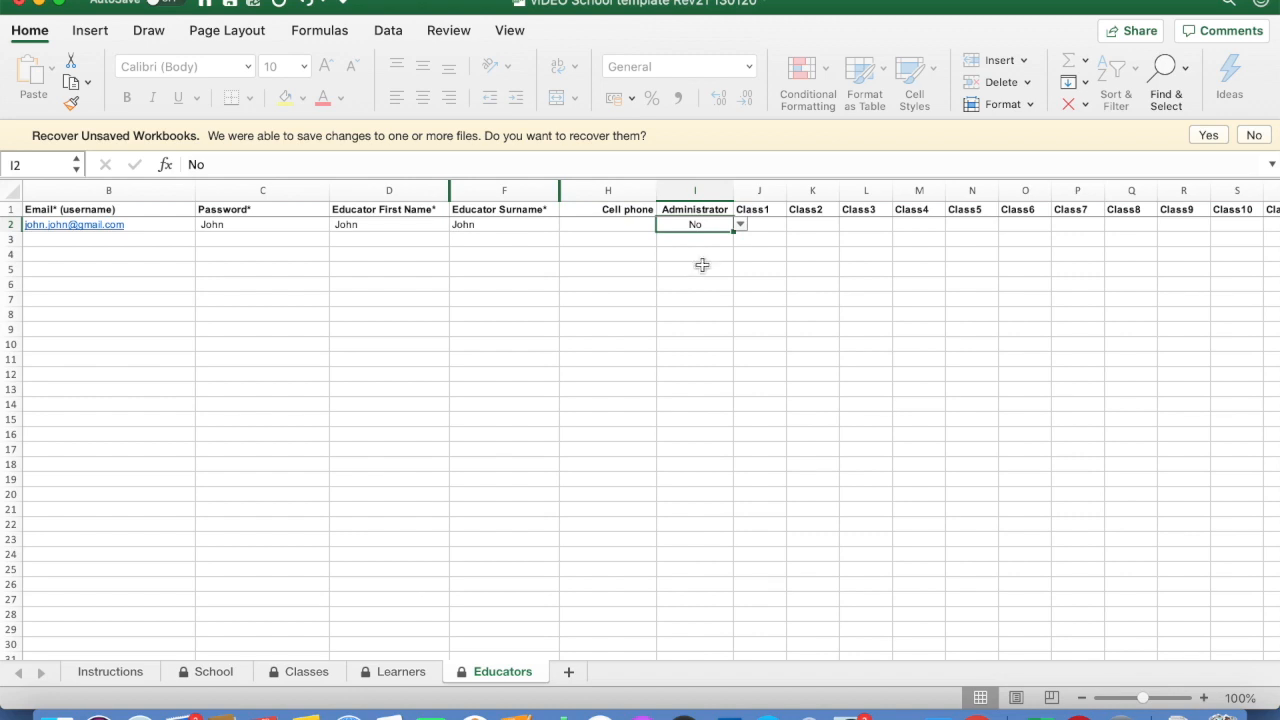
# Assign class 4S as the educator's Class1 (J2) and 4ZUL as Class2 (K2)
pyautogui.click(779, 224)
pyautogui.click(792, 224)
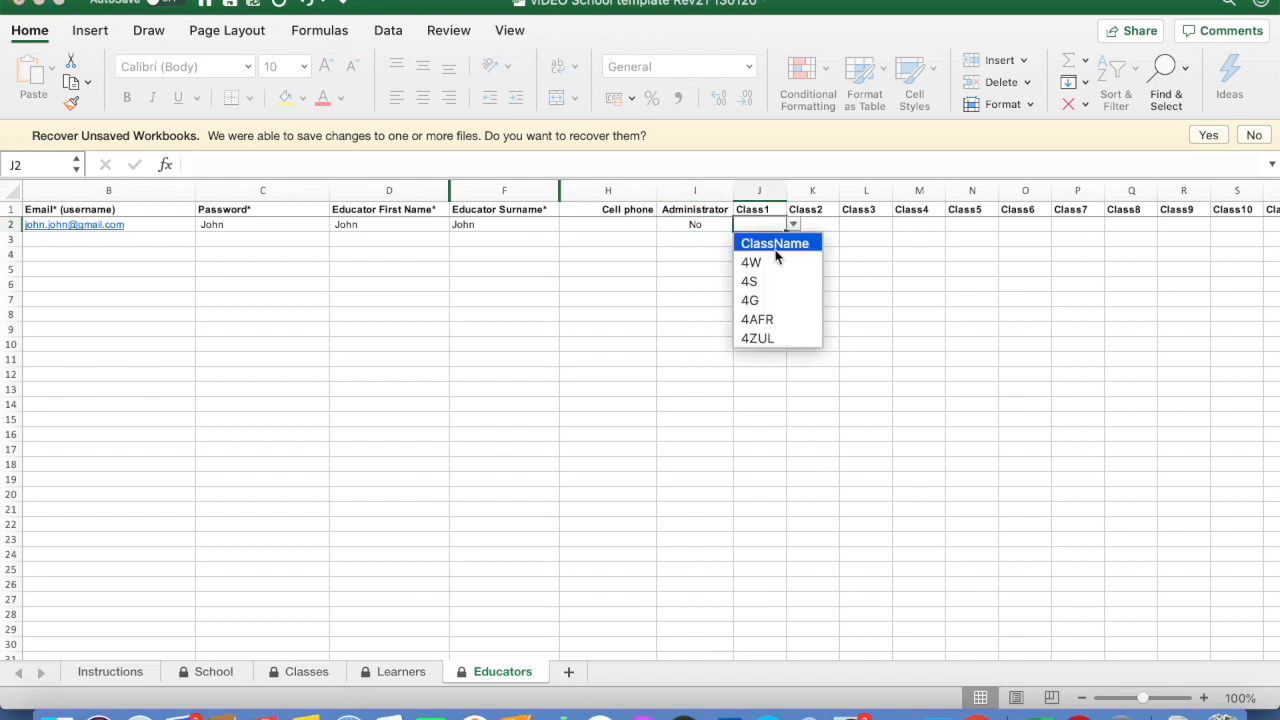
pyautogui.click(760, 281)
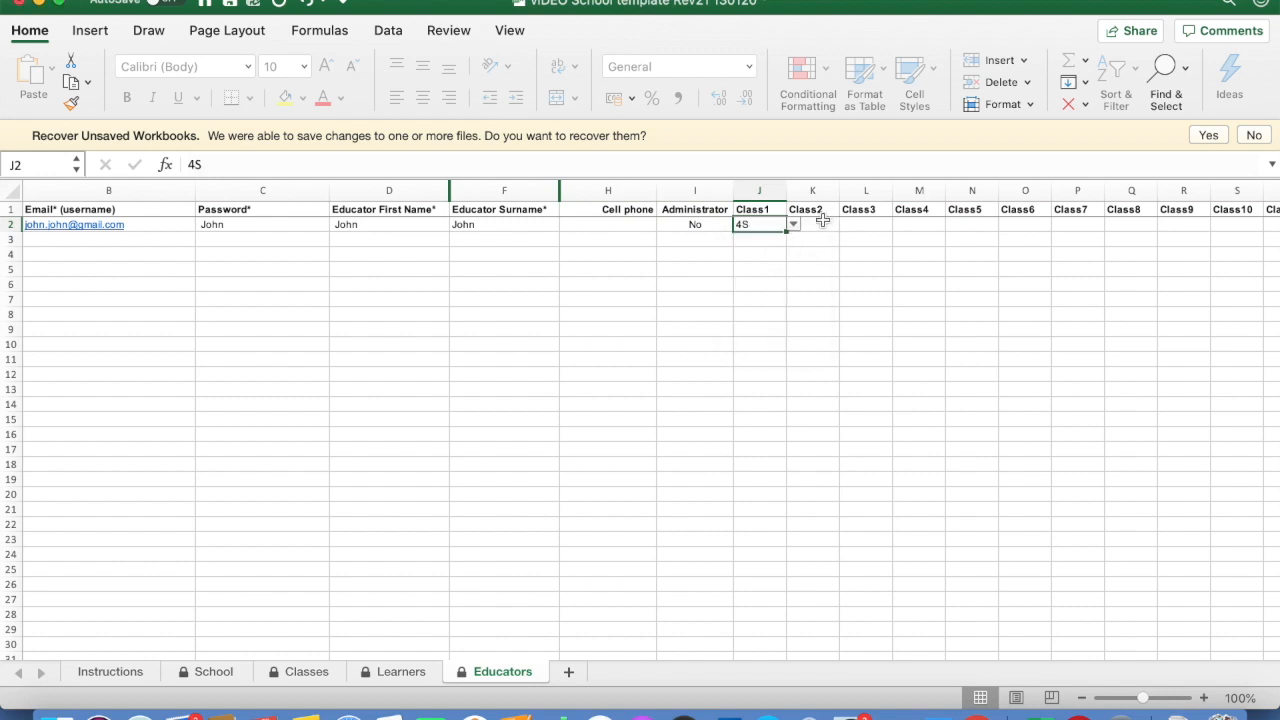
pyautogui.click(822, 224)
pyautogui.click(847, 224)
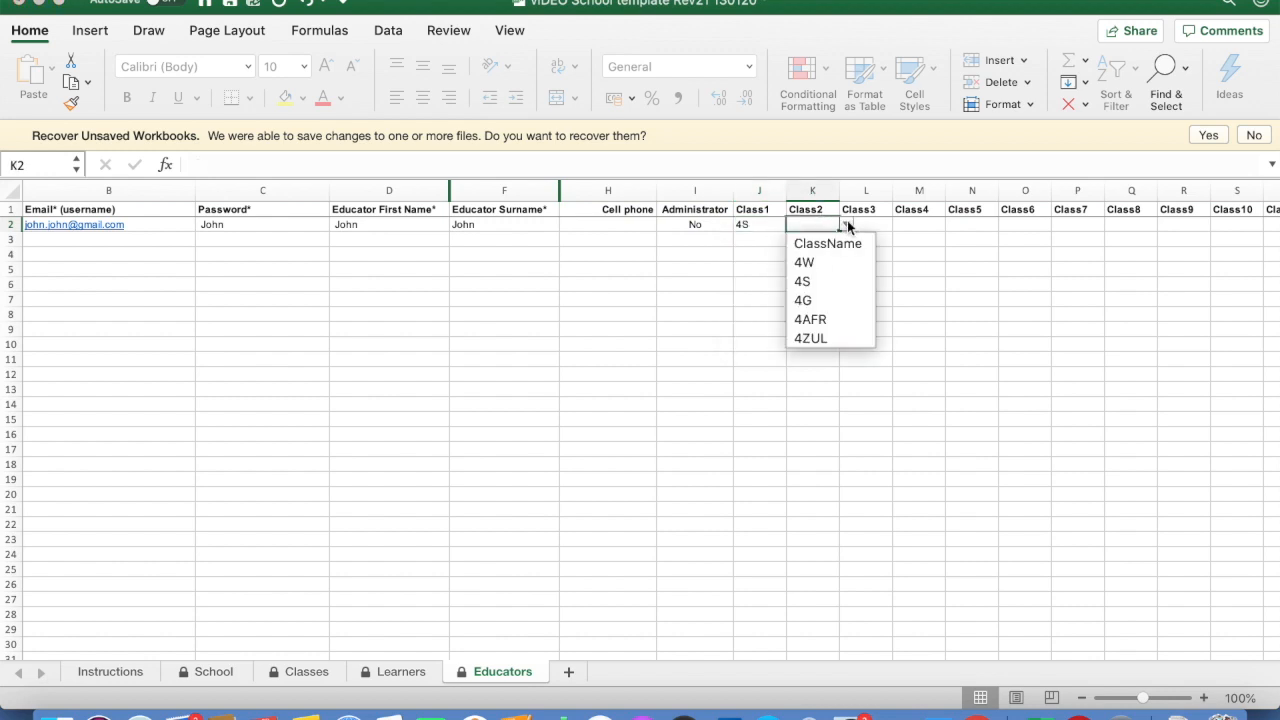
pyautogui.click(819, 337)
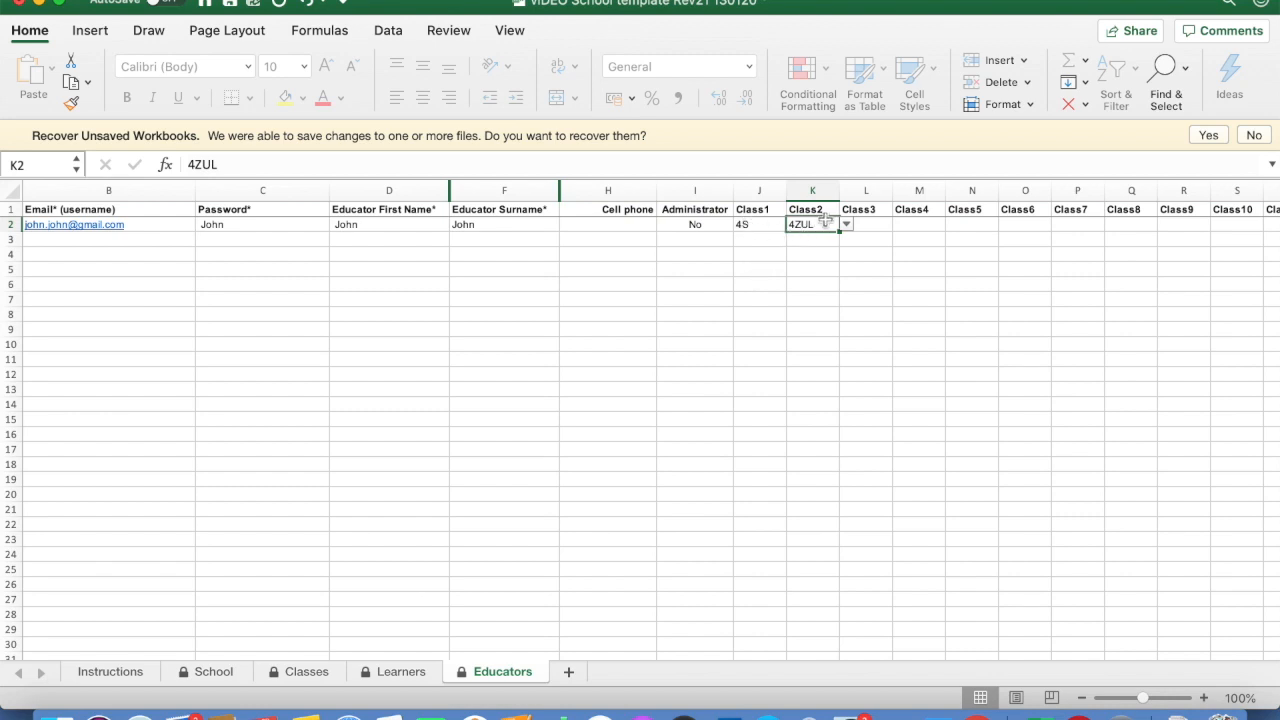
# Change the educator's Administrator value in I2 to Yes
pyautogui.click(700, 226)
pyautogui.click(740, 225)
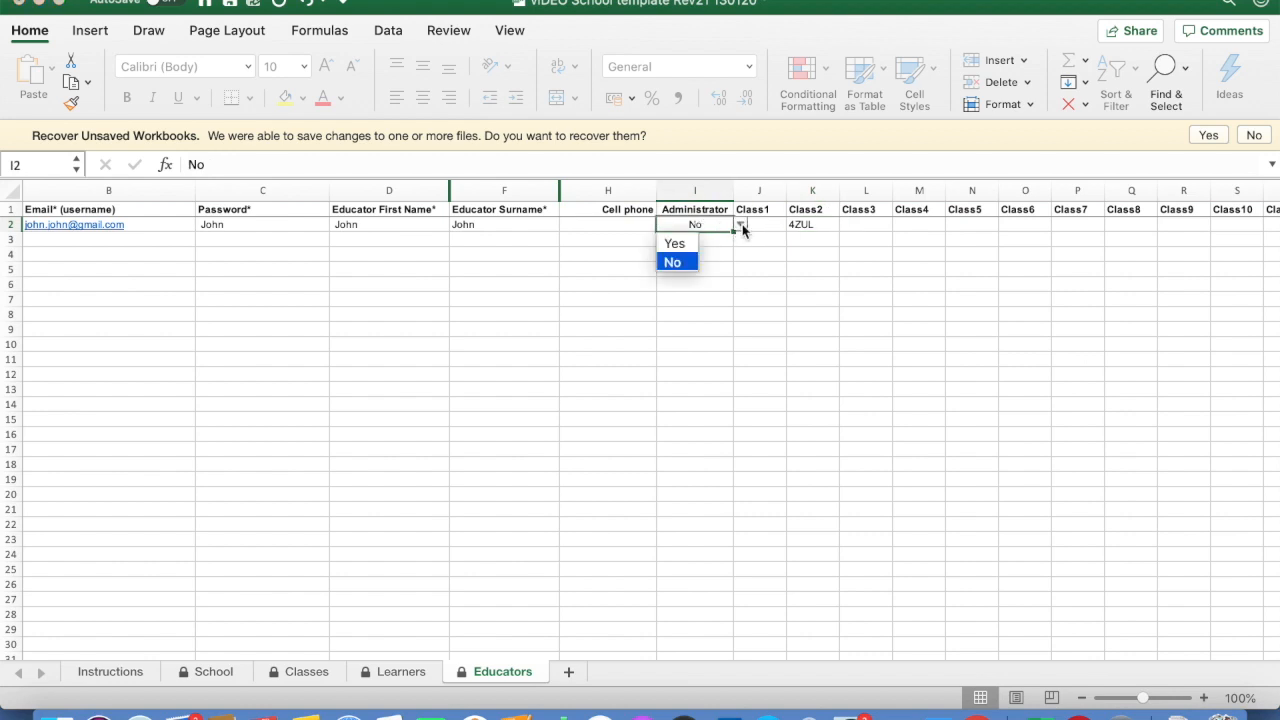
pyautogui.click(677, 243)
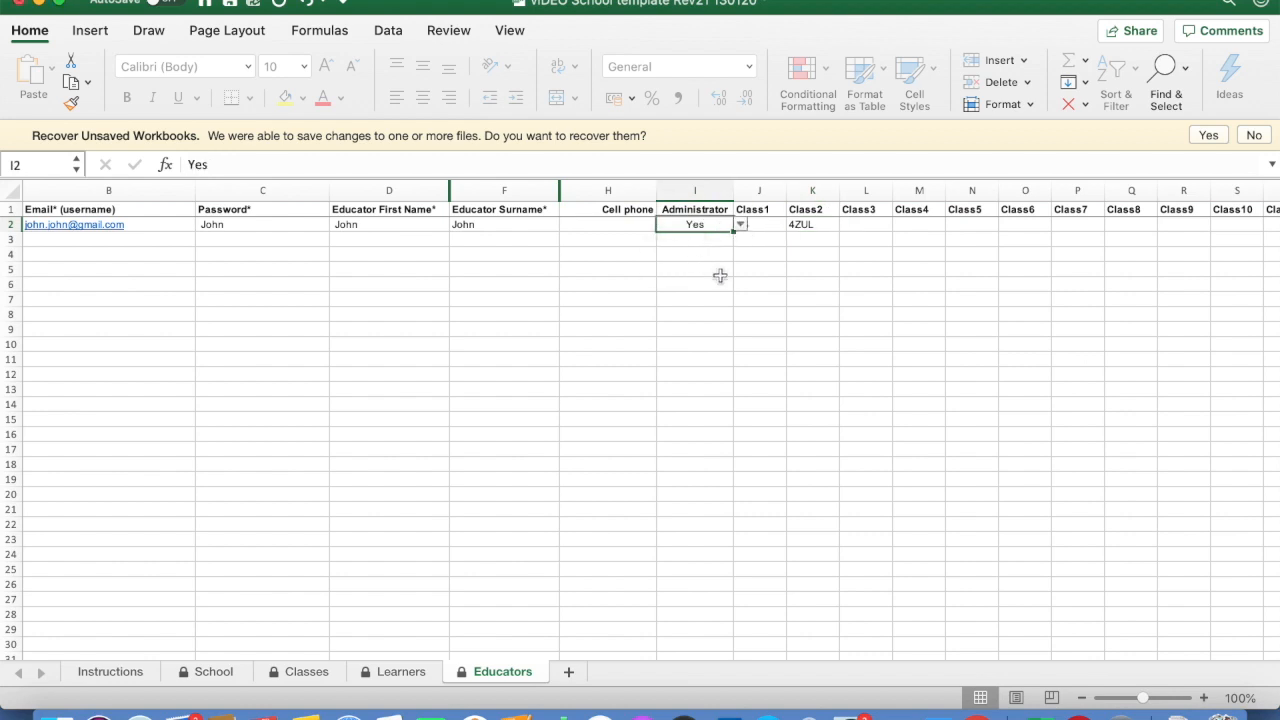
pyautogui.click(720, 275)
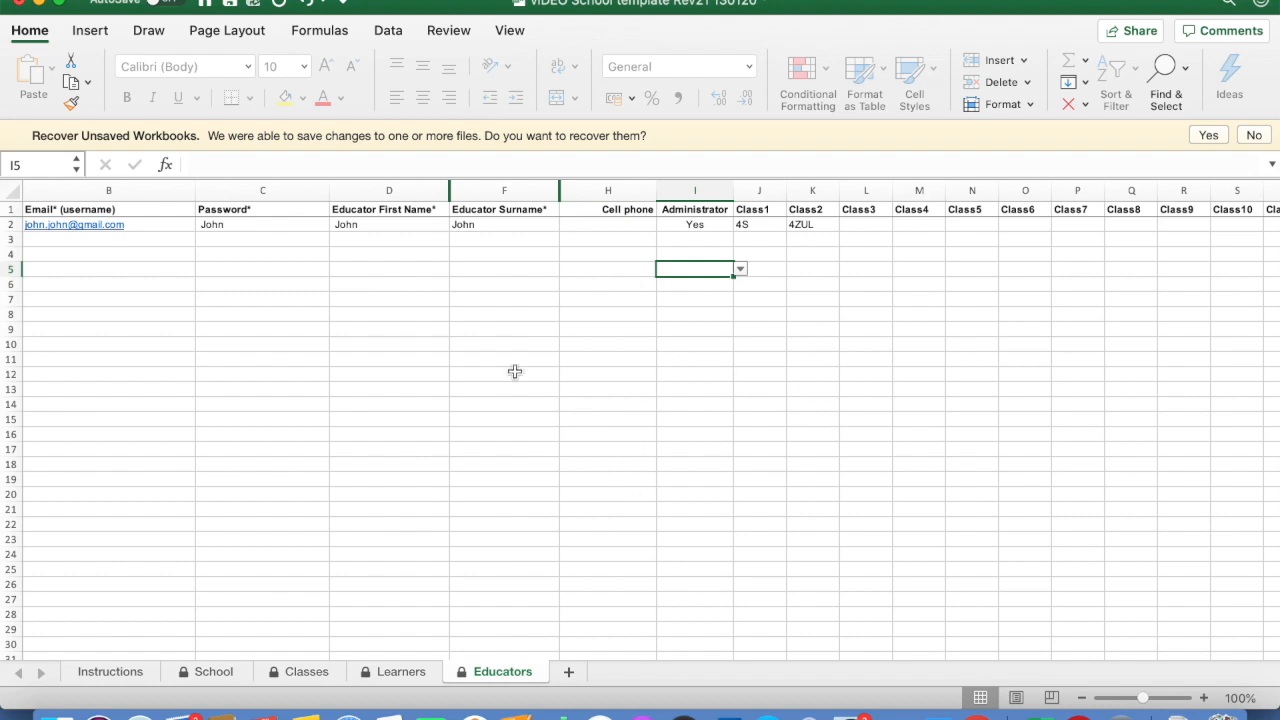
# Select first name cell D2, then return to the Instructions sheet and review it
pyautogui.click(355, 224)
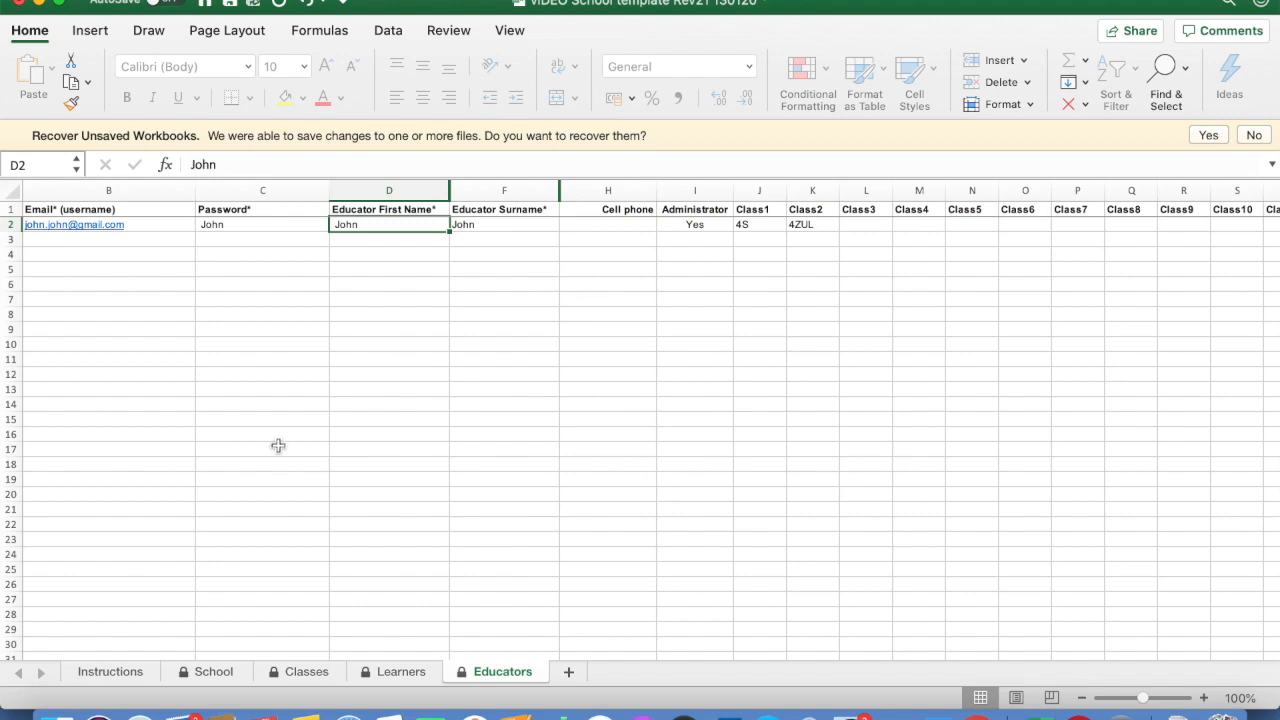
pyautogui.click(127, 674)
pyautogui.scroll(-2, 450, 425)
pyautogui.scroll(2, 450, 425)
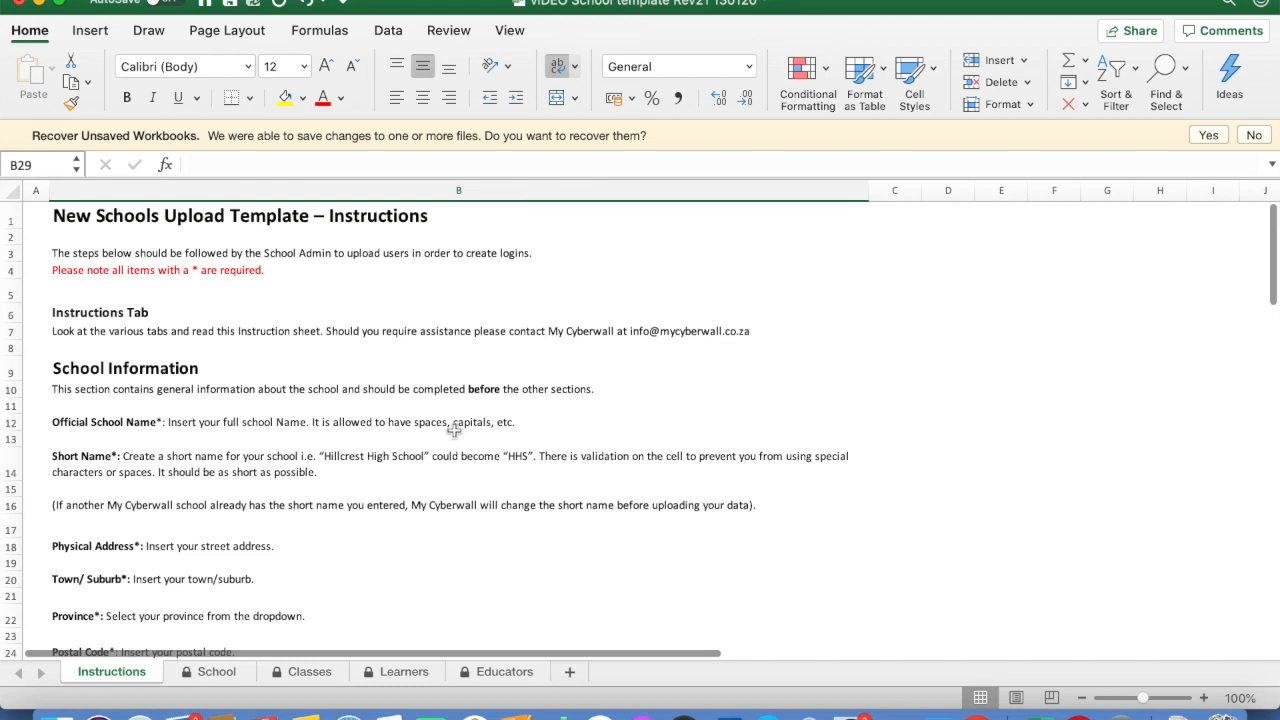